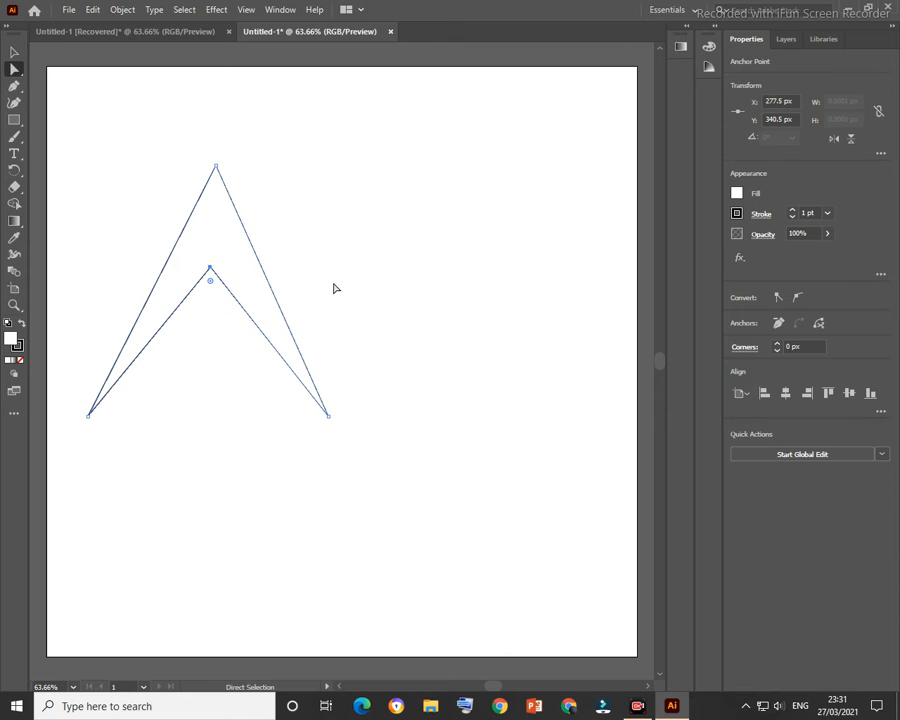
# - Fill the A-shaped roof outline with a bright sky blue
pyautogui.doubleClick(11, 340)
pyautogui.moveTo(697, 470); pyautogui.dragTo(697, 374)
pyautogui.moveTo(632, 328); pyautogui.dragTo(632, 297)
pyautogui.click(829, 301)
pyautogui.click(263, 476)
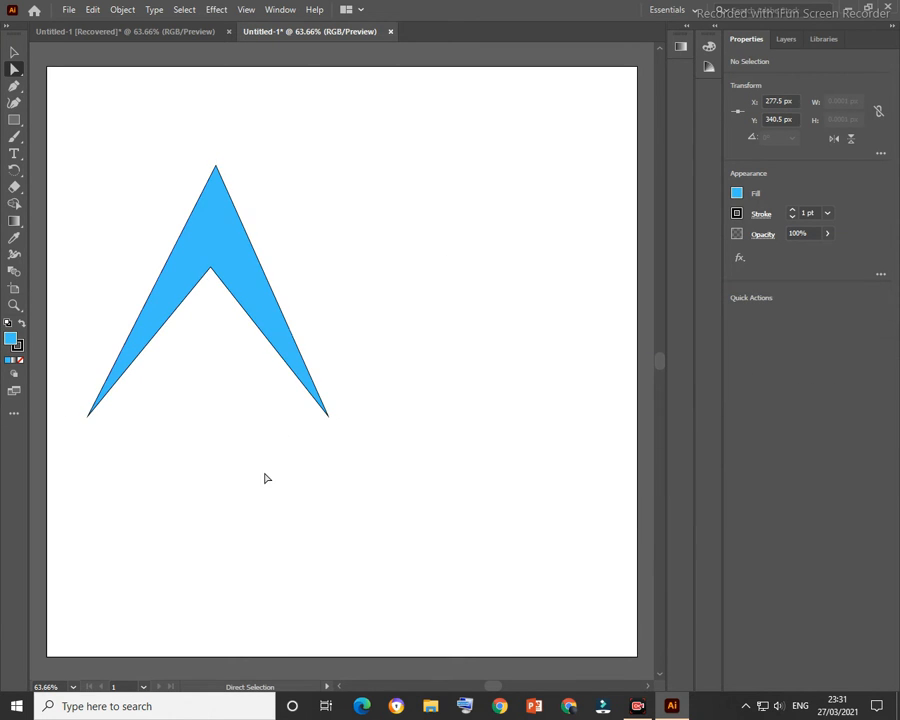
pyautogui.click(198, 287)
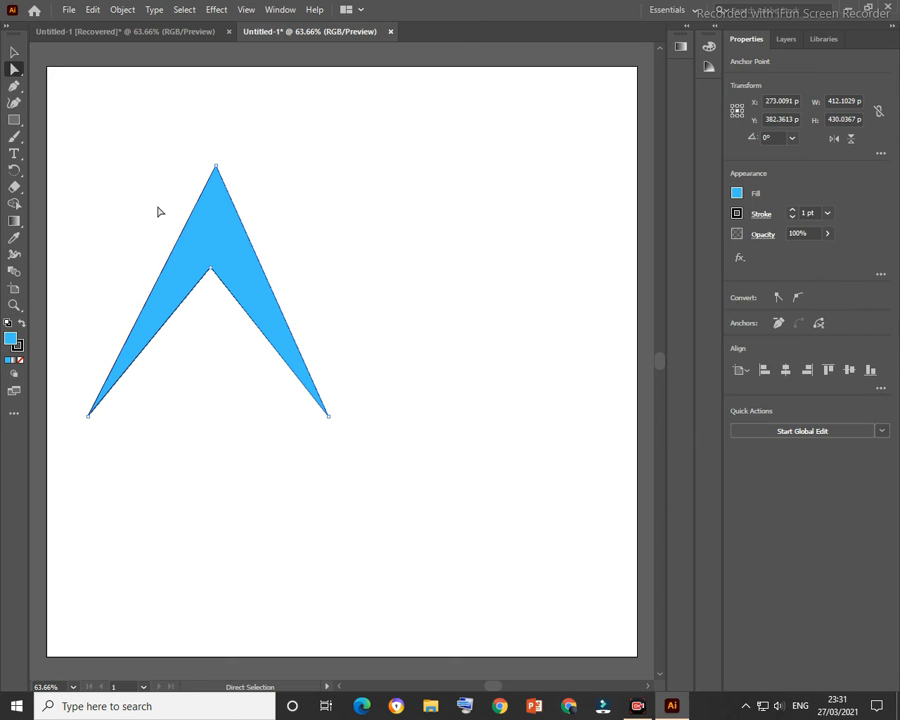
pyautogui.press('v')
pyautogui.click(210, 298)
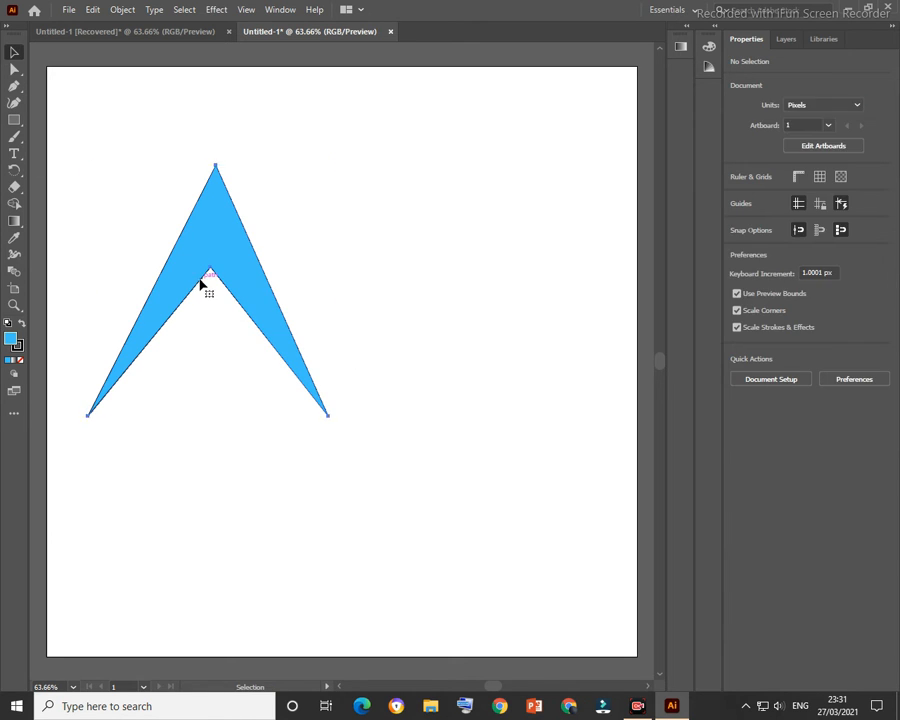
pyautogui.click(200, 286)
pyautogui.press('a')
pyautogui.moveTo(210, 281); pyautogui.dragTo(226, 248)
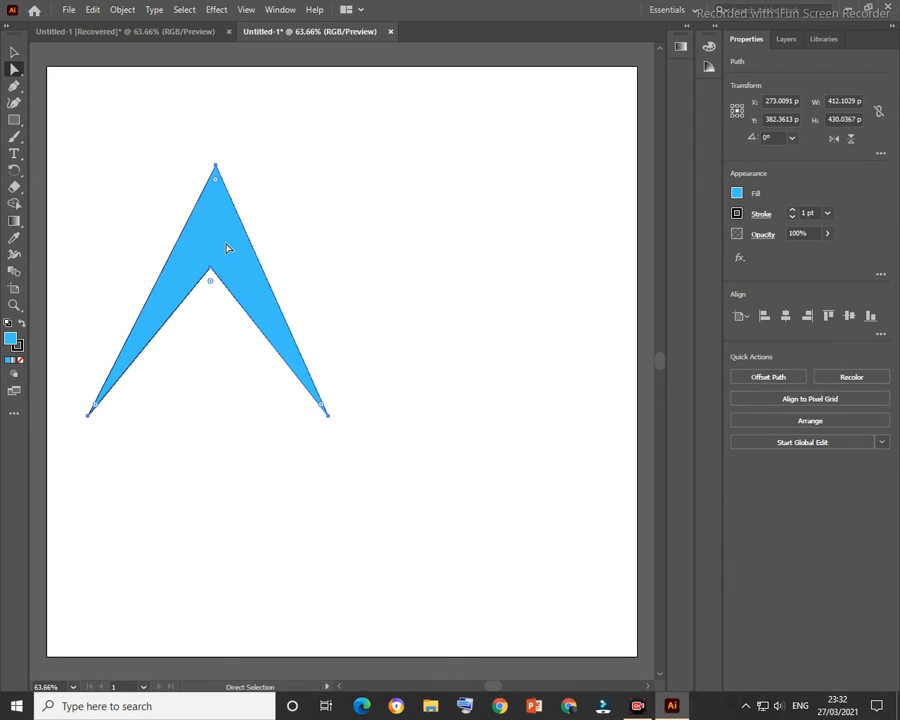
pyautogui.click(395, 317)
# - Draw a rectangle about 467 by 426 px beside the blue A shape and remove its fill
pyautogui.click(16, 88)
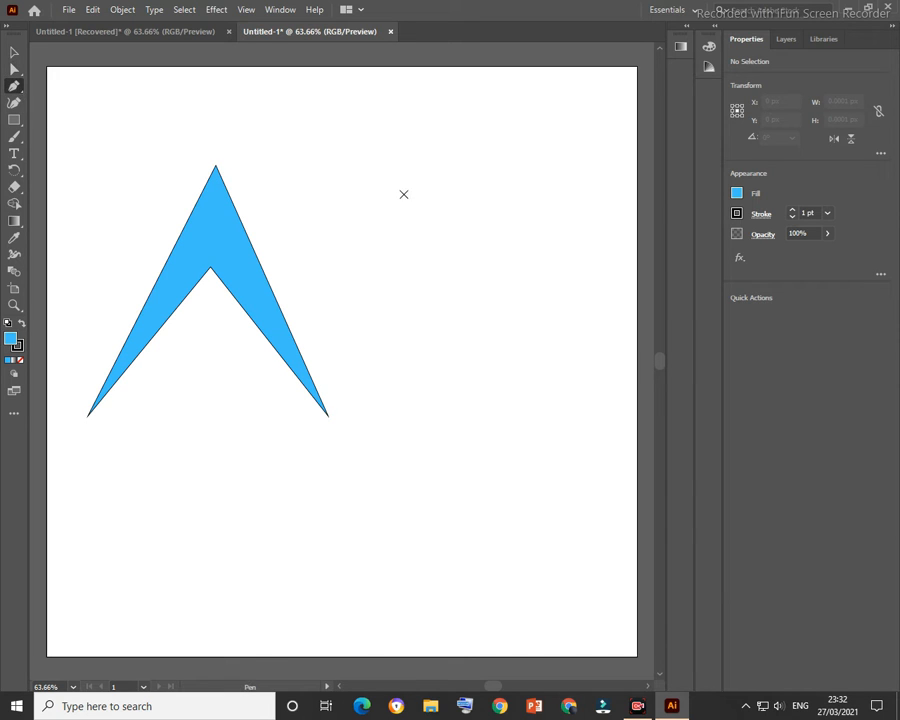
pyautogui.moveTo(306, 101); pyautogui.dragTo(582, 353)
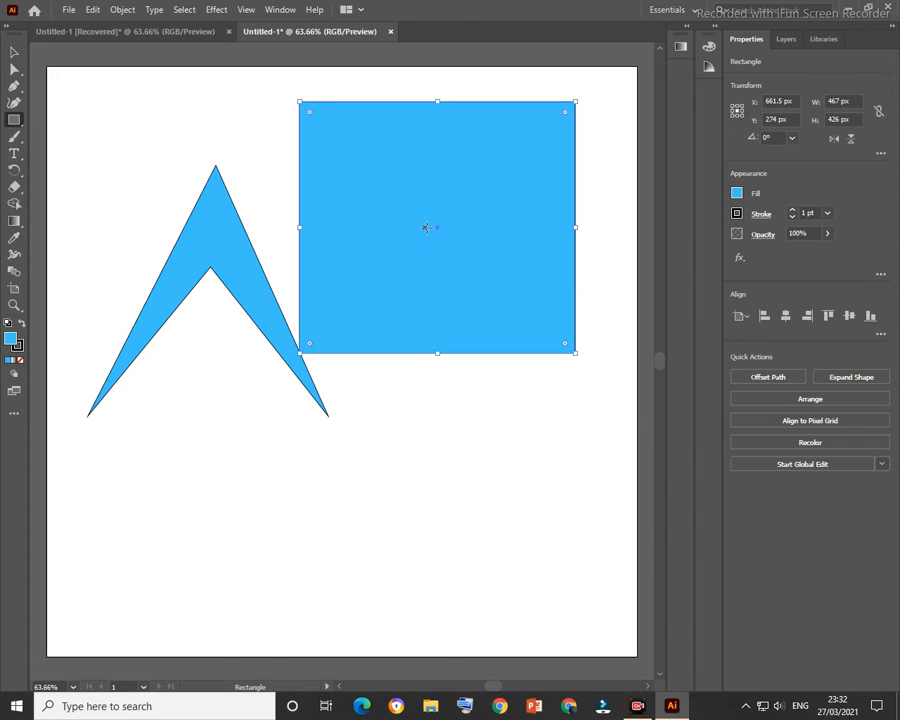
pyautogui.click(20, 362)
pyautogui.press('a')
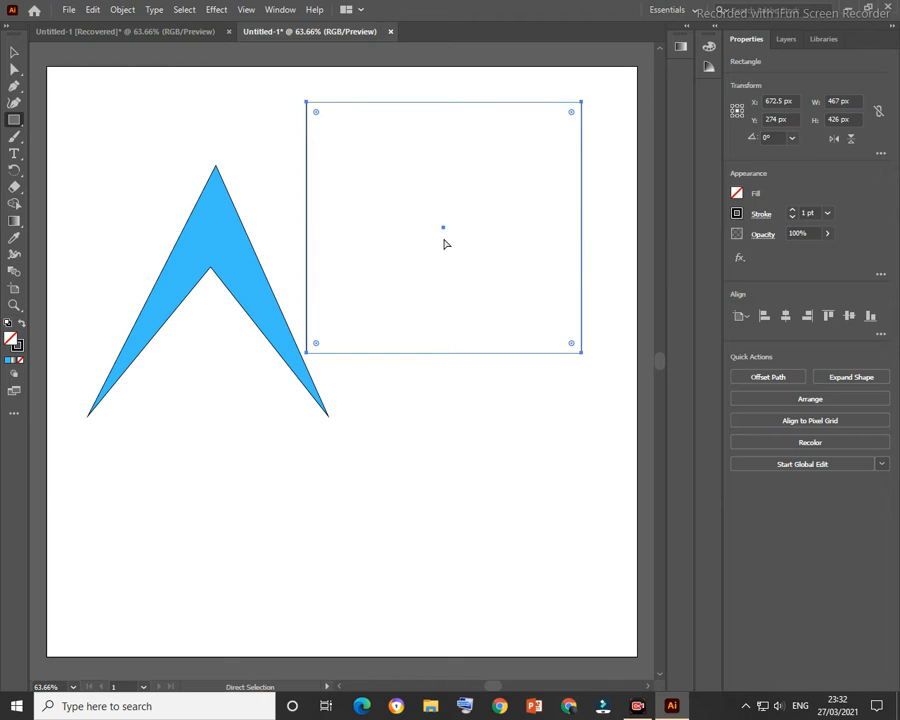
pyautogui.moveTo(582, 353); pyautogui.dragTo(611, 449)
pyautogui.hotkey('ctrl', 'z')
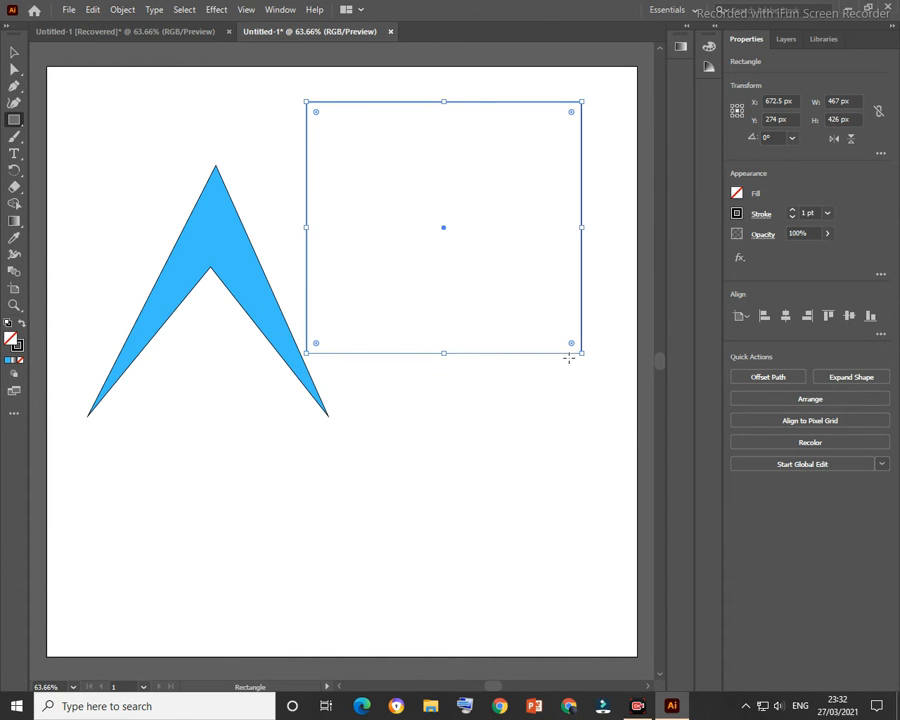
# - Place a smaller copy of the rectangle in its upper-left quarter as a window pane and duplicate it into the upper-right quarter
pyautogui.moveTo(582, 353); pyautogui.dragTo(434, 219)
pyautogui.moveTo(370, 161); pyautogui.dragTo(386, 169)
pyautogui.moveTo(451, 227); pyautogui.dragTo(444, 223)
pyautogui.moveTo(383, 172); pyautogui.dragTo(511, 172)
pyautogui.click(510, 308)
pyautogui.click(484, 377)
# - Scale the two panes down to about 400 by 173 px overall and duplicate the pair into the lower half of the frame
pyautogui.click(14, 53)
pyautogui.moveTo(501, 268); pyautogui.dragTo(301, 98)
pyautogui.click(514, 426)
pyautogui.moveTo(490, 243); pyautogui.dragTo(303, 120)
pyautogui.click(572, 487)
pyautogui.click(485, 223)
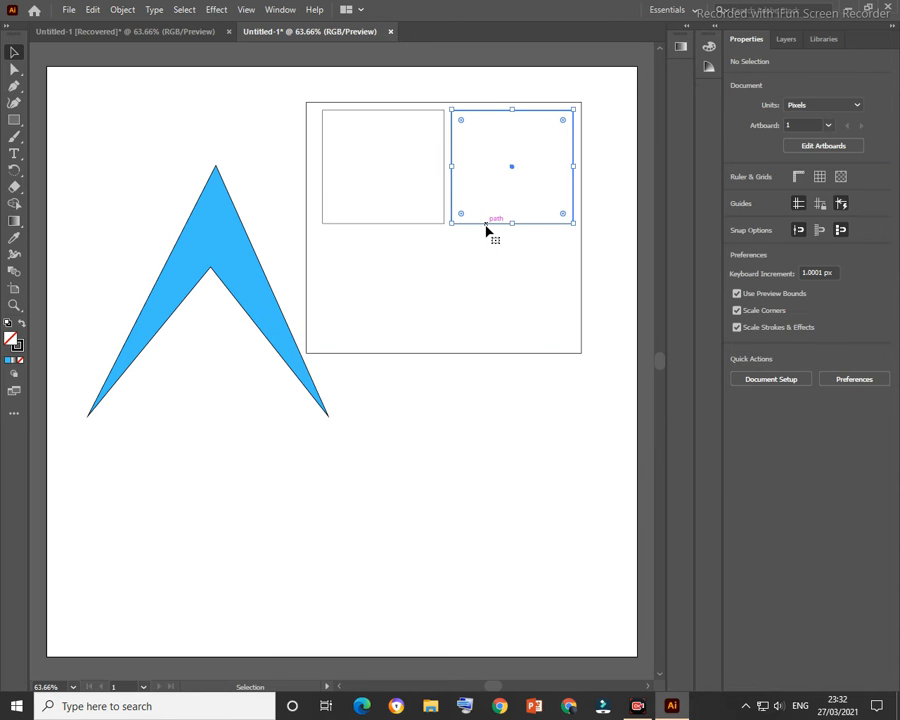
pyautogui.keyDown('shift'); pyautogui.click(399, 222); pyautogui.keyUp('shift')
pyautogui.moveTo(575, 223); pyautogui.dragTo(559, 212)
pyautogui.moveTo(468, 213); pyautogui.dragTo(486, 347)
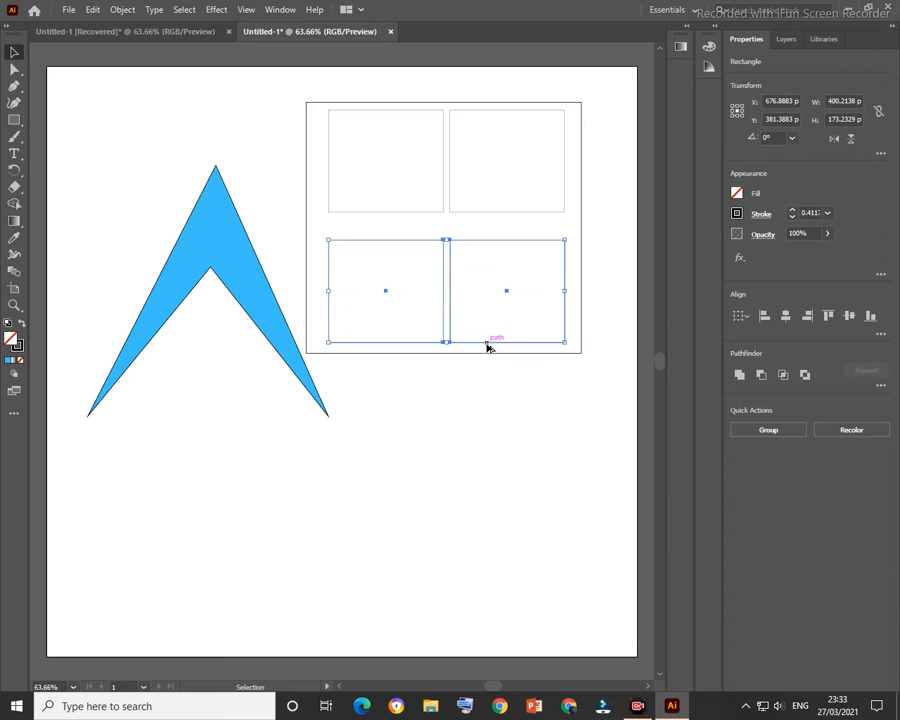
pyautogui.click(494, 179)
# - Scale the whole window down to about 83 px wide and place it in the opening beneath the A shape's inner peak
pyautogui.moveTo(299, 94); pyautogui.dragTo(590, 340)
pyautogui.moveTo(580, 352); pyautogui.dragTo(418, 198)
pyautogui.moveTo(360, 150); pyautogui.dragTo(208, 390)
pyautogui.moveTo(262, 426); pyautogui.dragTo(203, 372)
pyautogui.moveTo(177, 362); pyautogui.dragTo(234, 356)
pyautogui.click(348, 308)
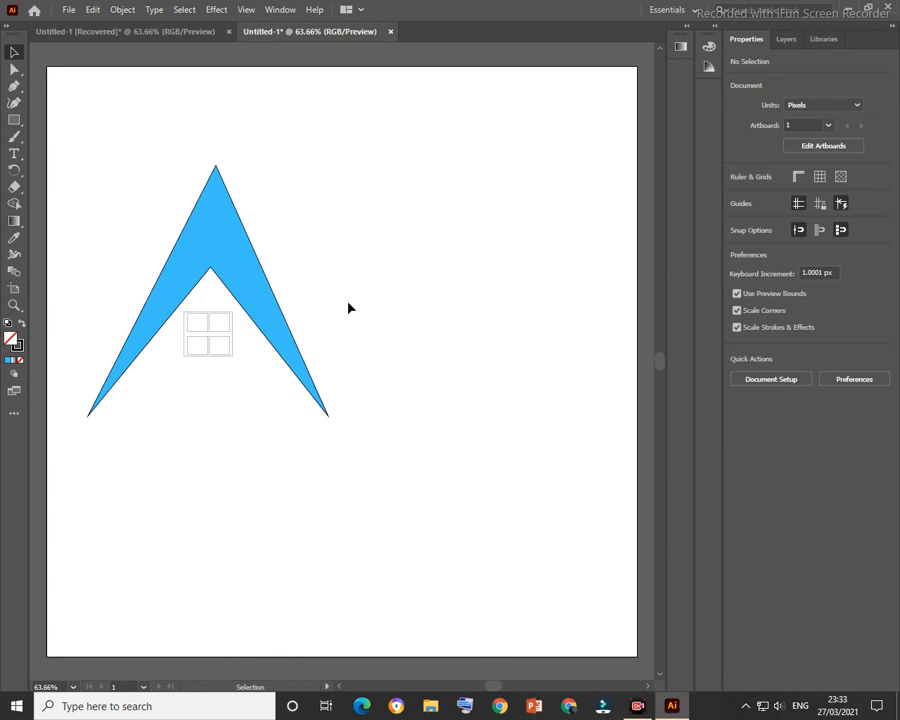
# - Fill the four window panes with the A shape's blue using the Eyedropper
pyautogui.click(226, 332)
pyautogui.keyDown('shift'); pyautogui.click(197, 330); pyautogui.keyUp('shift')
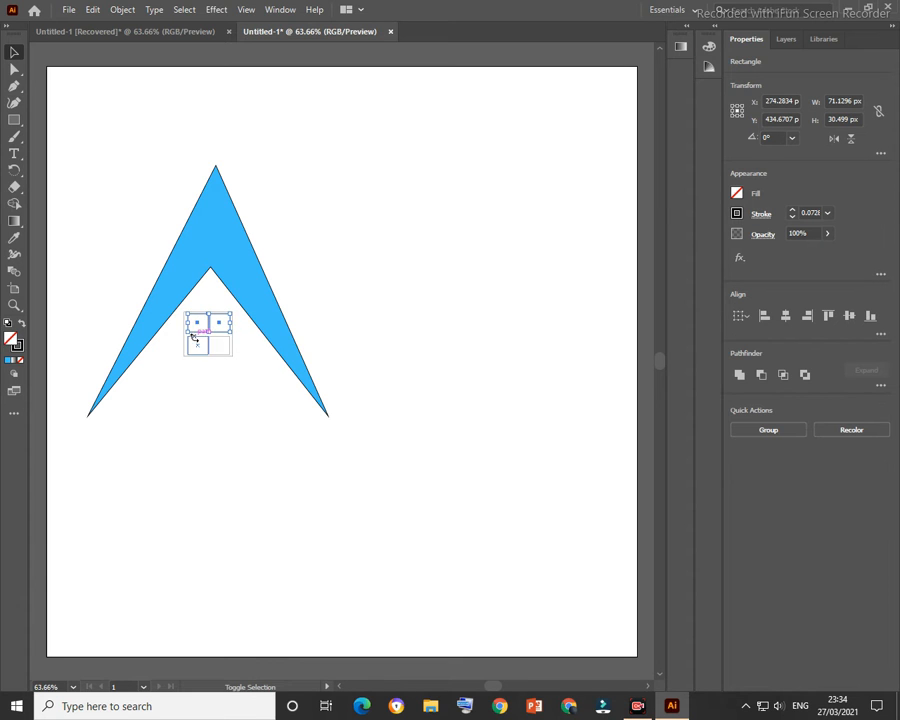
pyautogui.keyDown('shift'); pyautogui.click(195, 338); pyautogui.keyUp('shift')
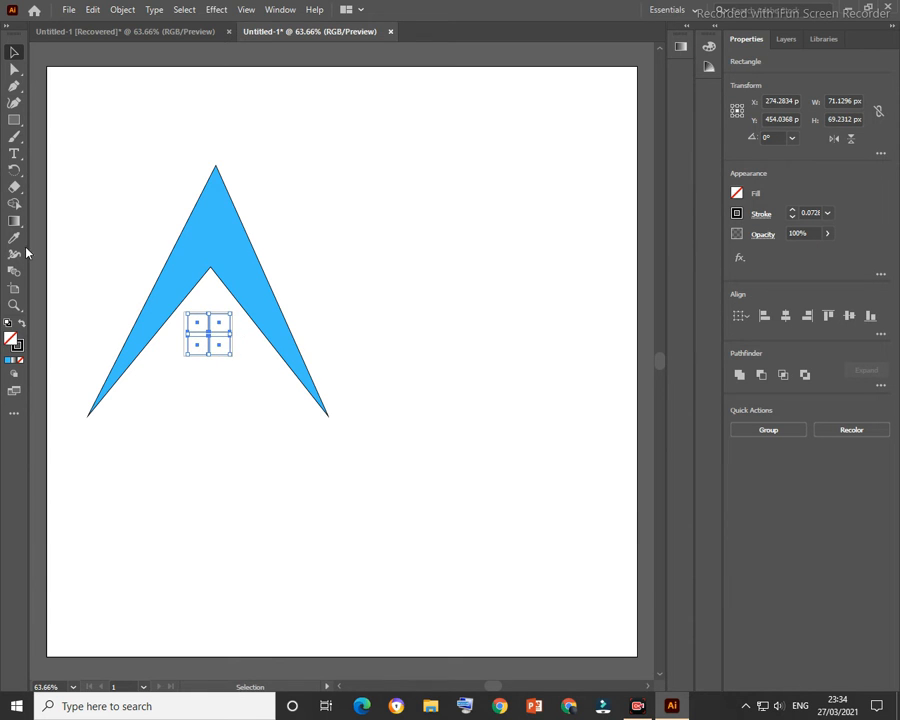
pyautogui.doubleClick(16, 343)
pyautogui.moveTo(700, 386); pyautogui.dragTo(703, 378)
pyautogui.click(827, 324)
pyautogui.click(14, 237)
pyautogui.click(195, 257)
pyautogui.click(193, 476)
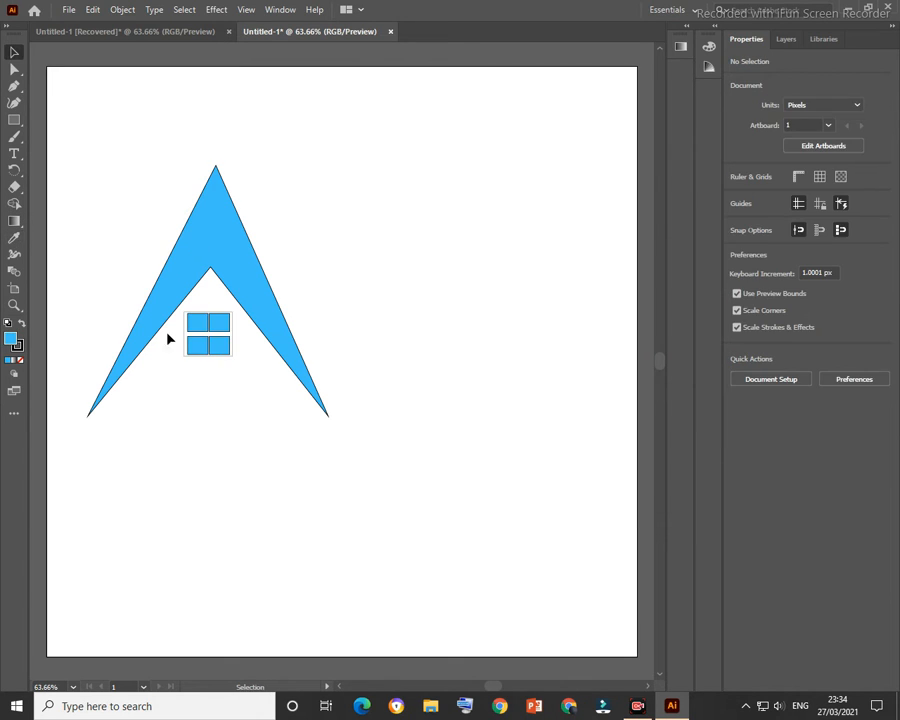
# - Draw a narrow vertical rectangle over the window's upper-left pane and tilt it clockwise
pyautogui.press('a')
pyautogui.scroll(4, 211, 353)
pyautogui.scroll(1, 208, 372)
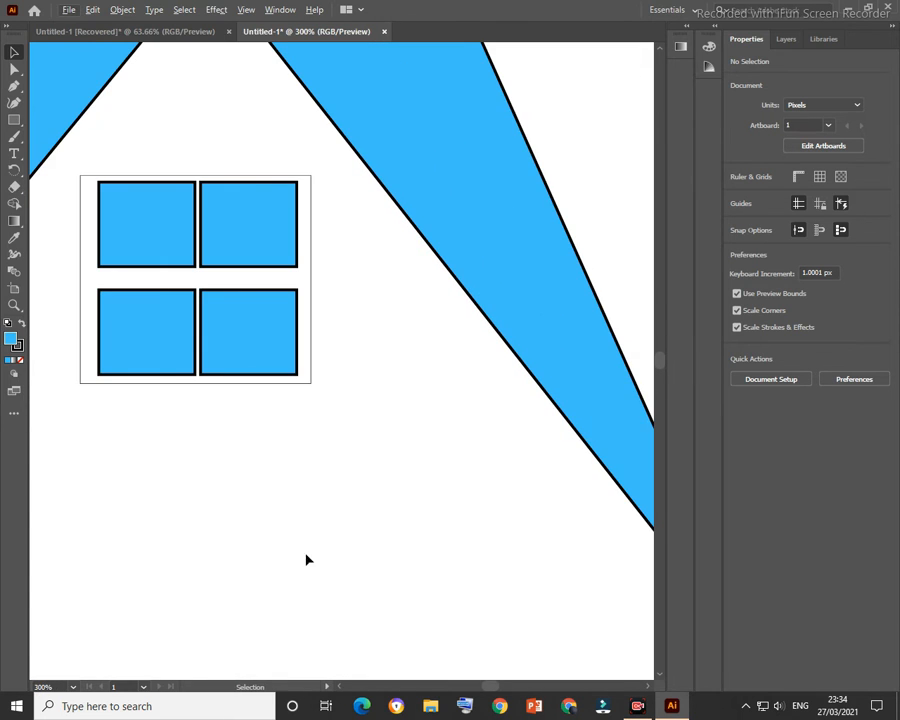
pyautogui.hscroll(-3, 317, 600)
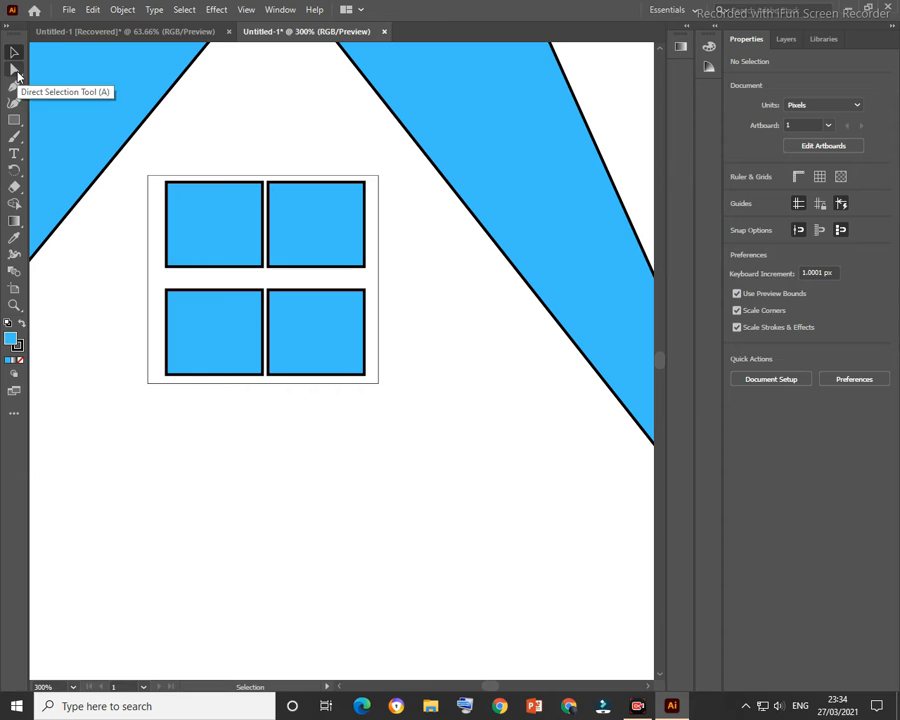
pyautogui.click(15, 121)
pyautogui.moveTo(226, 127); pyautogui.dragTo(244, 230)
pyautogui.moveTo(246, 124); pyautogui.dragTo(258, 141)
# - Position the tilted strip diagonally across the upper-left pane and fill it with the lighter blue 57C9F7
pyautogui.press('v')
pyautogui.moveTo(235, 197); pyautogui.dragTo(243, 165)
pyautogui.moveTo(216, 238); pyautogui.dragTo(224, 250)
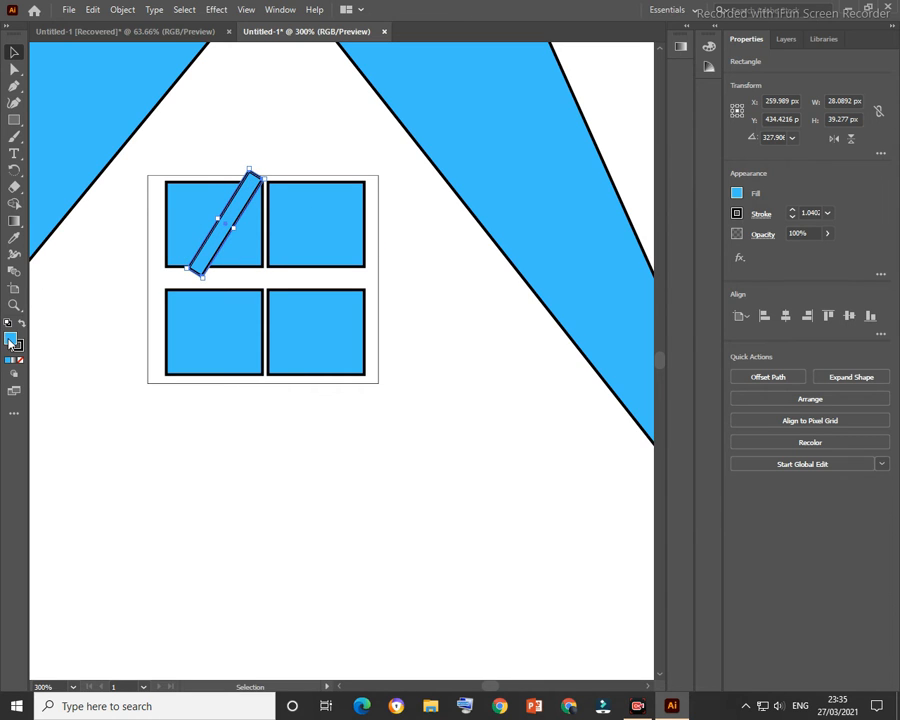
pyautogui.doubleClick(10, 340)
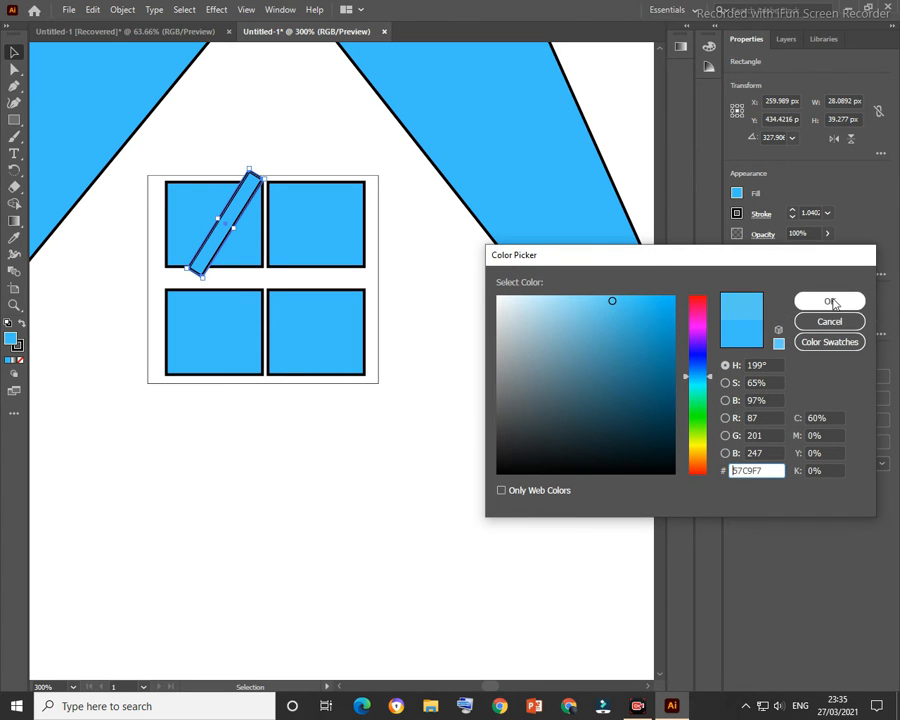
pyautogui.click(829, 301)
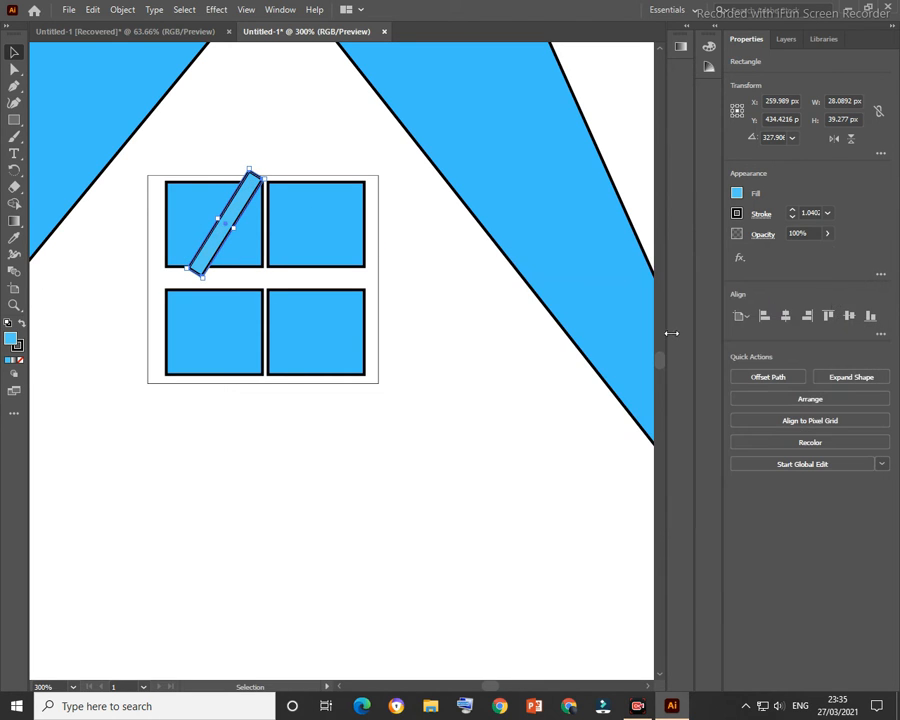
# - Paste a copy of the diagonal strip in place and set it as a thinner parallel strip to its left
pyautogui.click(92, 9)
pyautogui.click(116, 77)
pyautogui.click(92, 9)
pyautogui.click(155, 140)
pyautogui.moveTo(223, 243); pyautogui.dragTo(201, 245)
pyautogui.click(435, 330)
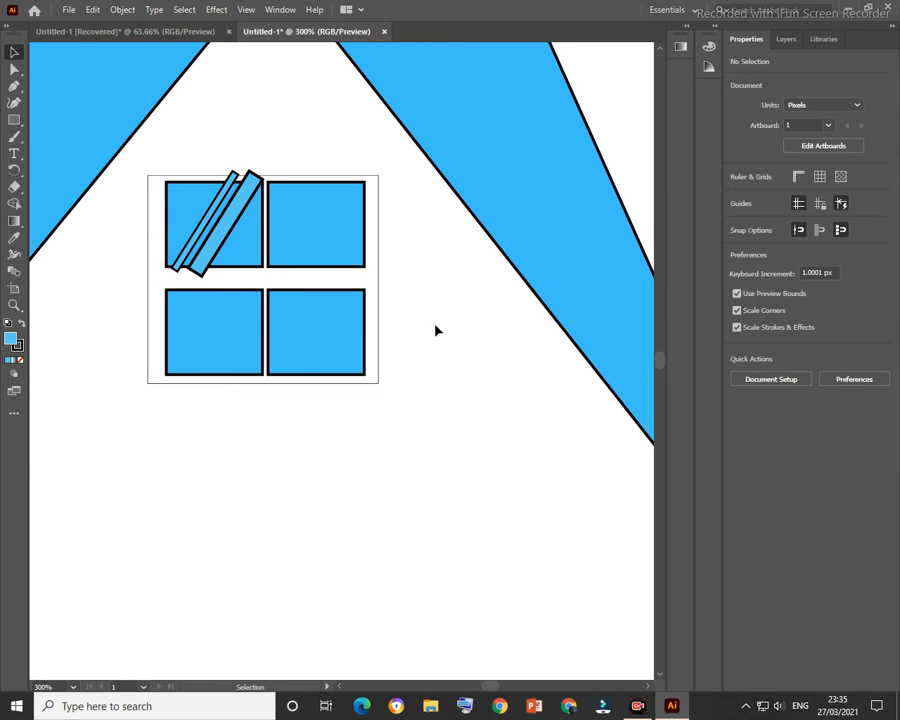
# - Remove the stroke from both diagonal strips
pyautogui.click(217, 252)
pyautogui.keyDown('shift'); pyautogui.click(187, 250); pyautogui.keyUp('shift')
pyautogui.click(19, 346)
pyautogui.click(20, 360)
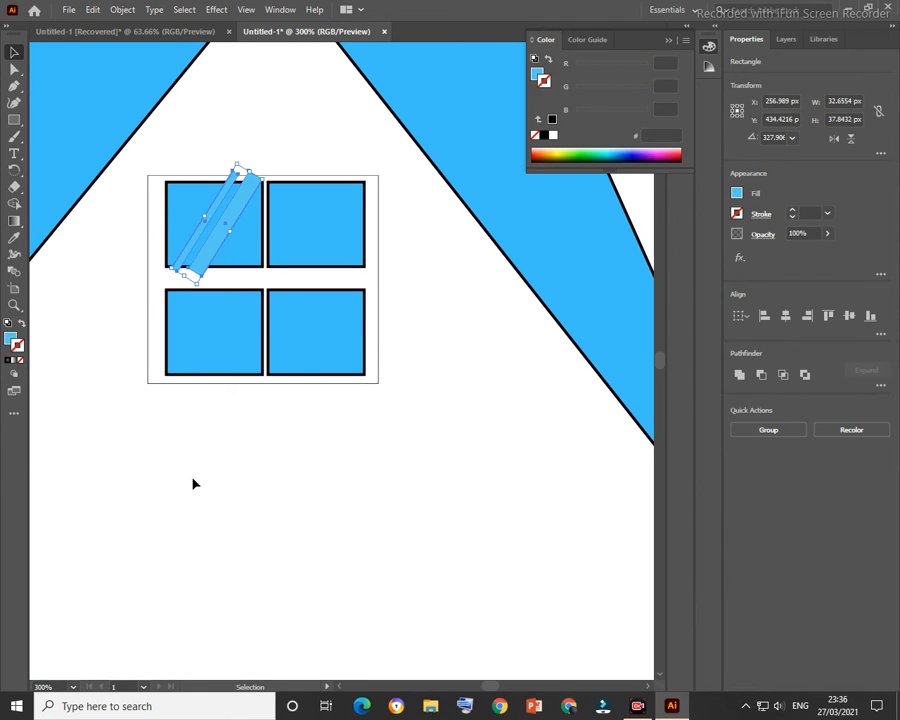
pyautogui.click(195, 484)
# - Merge the strips' ends that overhang the upper-left pane into the window frame area with the Shape Builder tool
pyautogui.scroll(3, 229, 218)
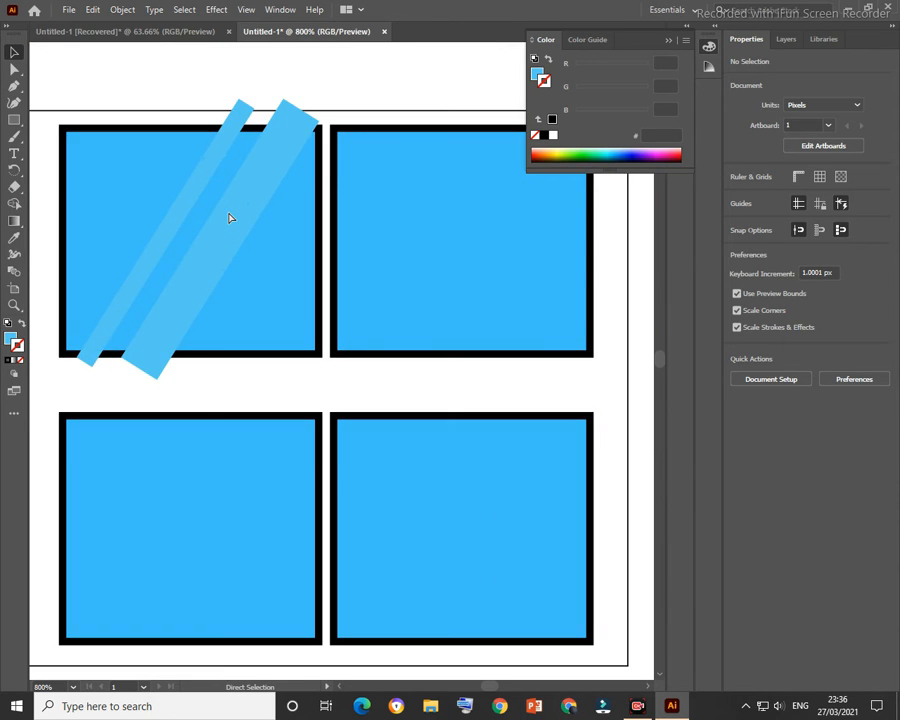
pyautogui.scroll(-1, 232, 230)
pyautogui.moveTo(200, 84); pyautogui.dragTo(314, 564)
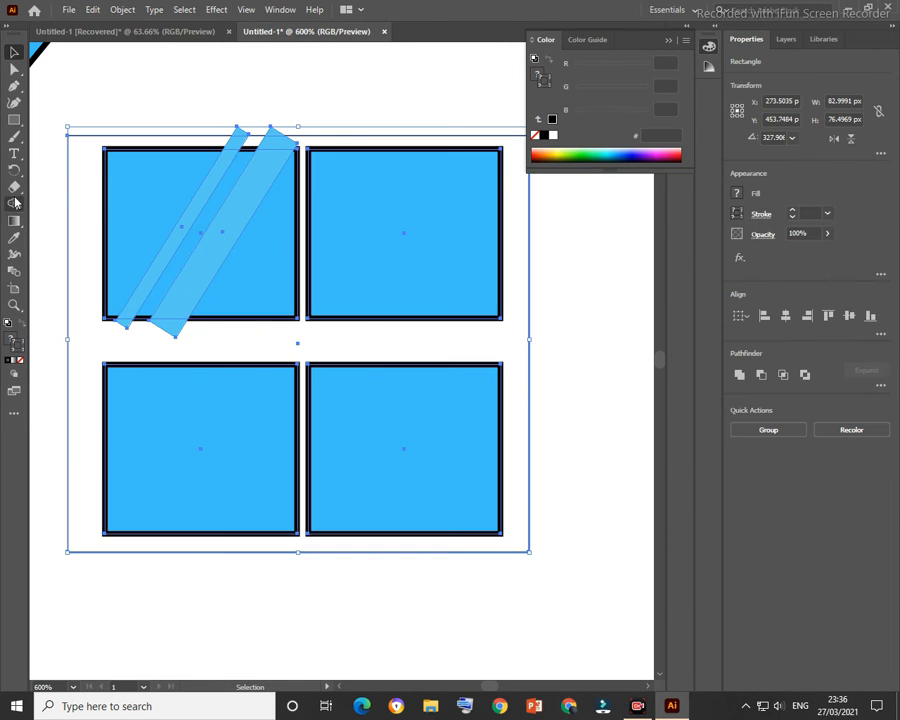
pyautogui.click(15, 203)
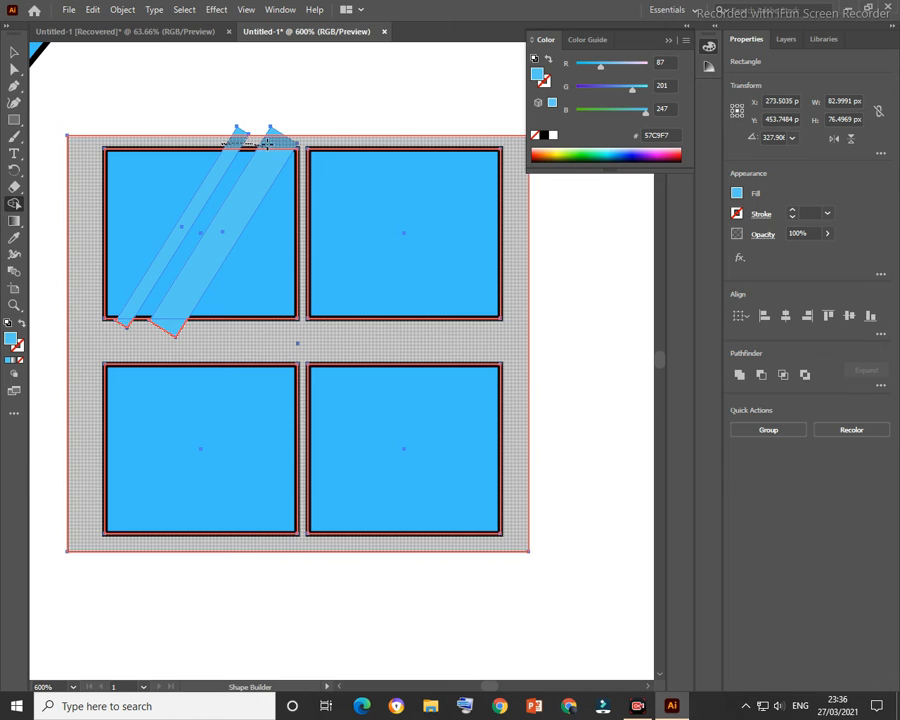
pyautogui.moveTo(267, 144); pyautogui.dragTo(284, 143)
pyautogui.moveTo(198, 332)
pyautogui.mouseDown()
pyautogui.moveTo(138, 332)
pyautogui.moveTo(92, 234)
pyautogui.mouseUp()
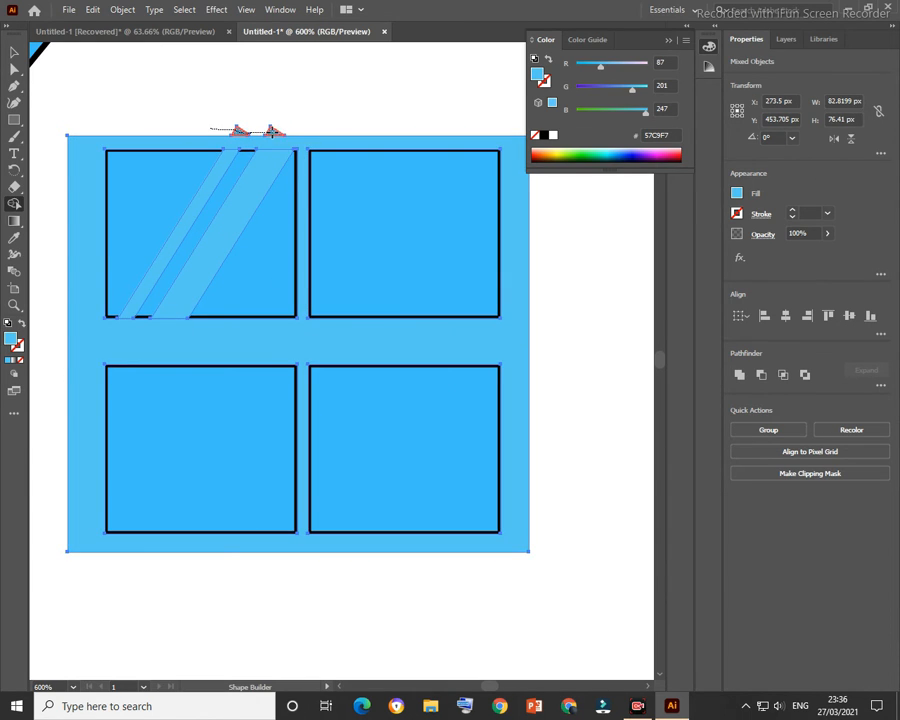
# - Delete the two leftover strip tips above the window frame
pyautogui.click(15, 53)
pyautogui.click(230, 104)
pyautogui.click(240, 132)
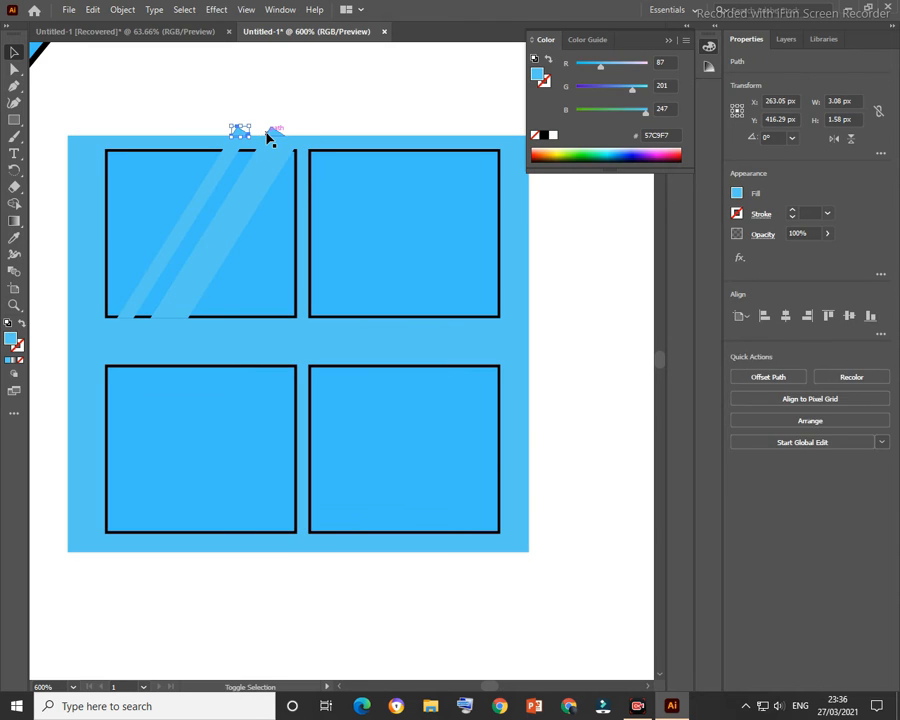
pyautogui.press('Delete')
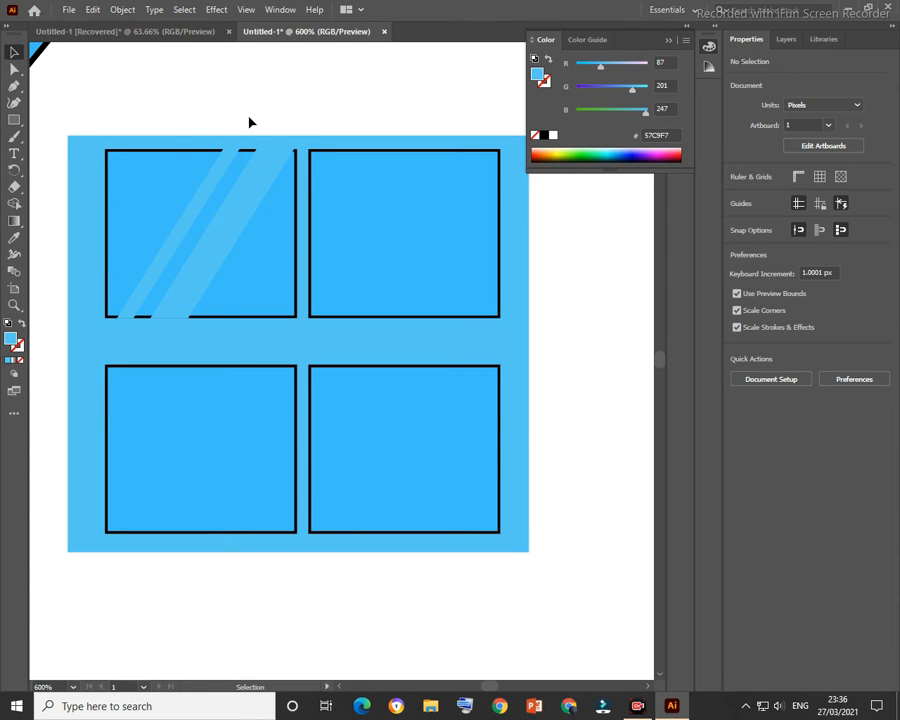
# - Remove the fill from the window frame's compound path
pyautogui.click(107, 293)
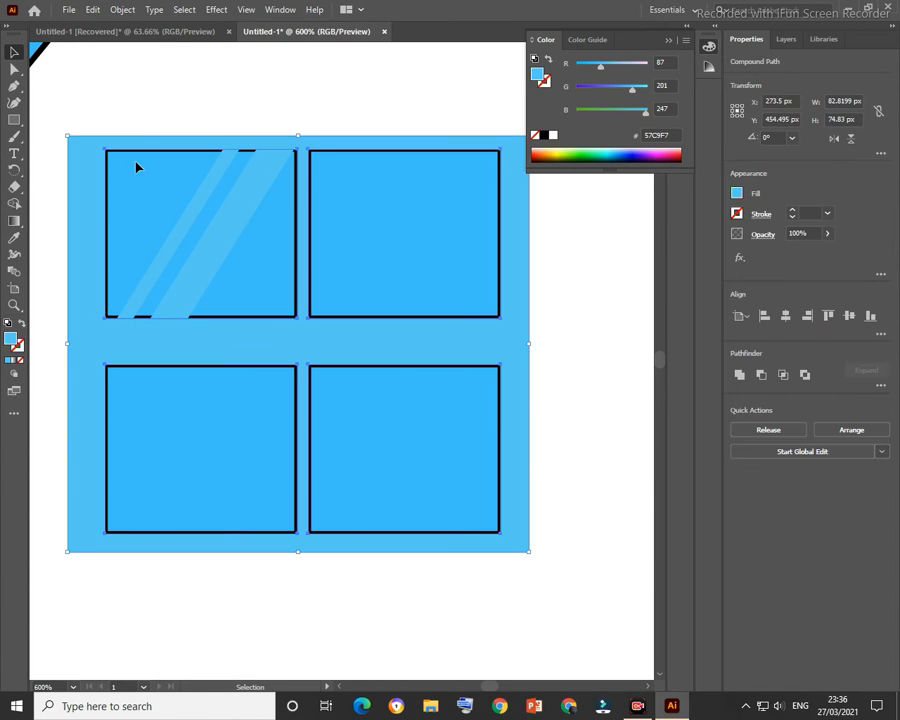
pyautogui.click(146, 105)
pyautogui.click(107, 260)
pyautogui.keyDown('shift'); pyautogui.click(308, 273); pyautogui.keyUp('shift')
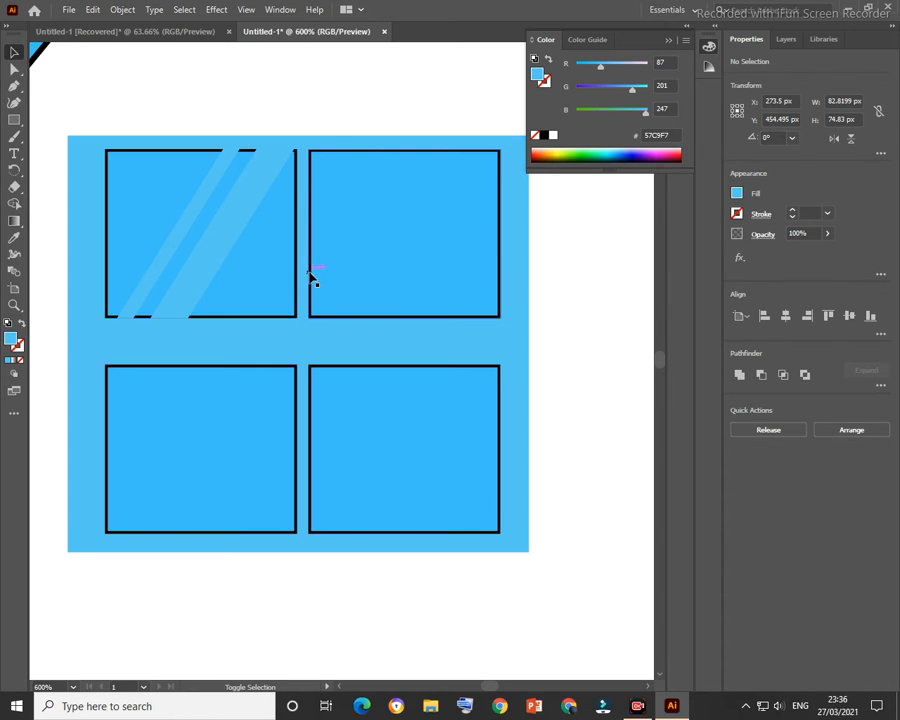
pyautogui.click(325, 347)
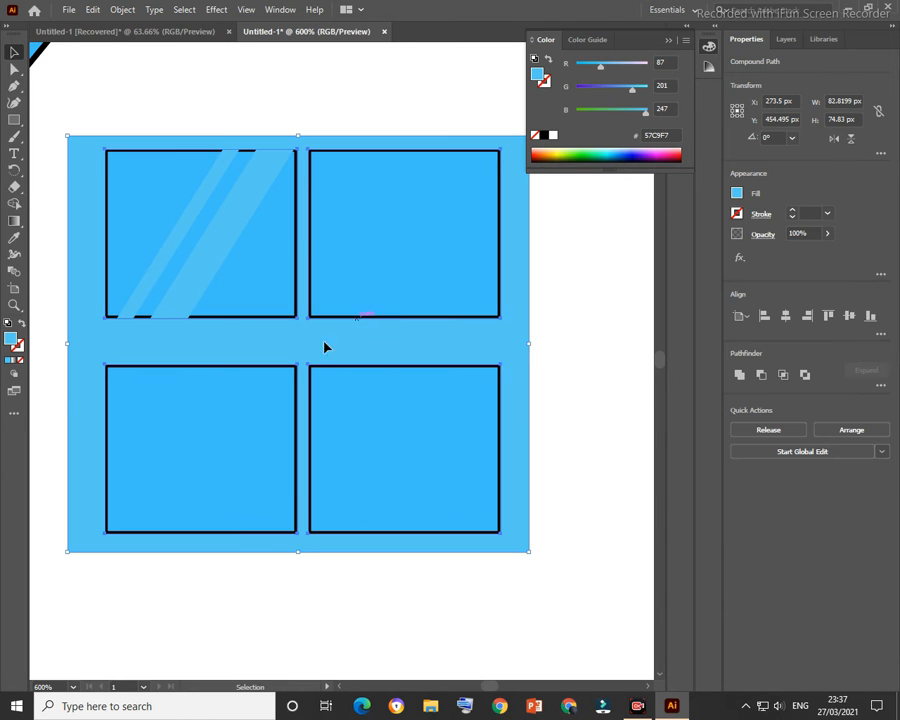
pyautogui.click(20, 362)
pyautogui.click(9, 361)
pyautogui.click(21, 361)
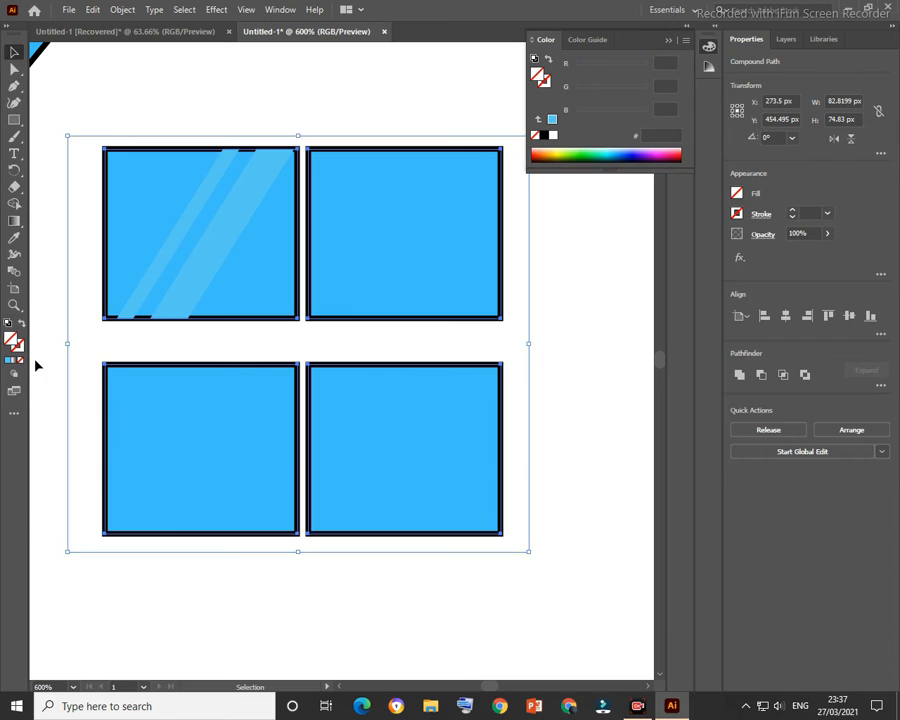
# - Give the window frame's compound path a 1 pt stroke in light blue 57C9F7
pyautogui.click(98, 339)
pyautogui.click(69, 338)
pyautogui.click(20, 349)
pyautogui.click(9, 361)
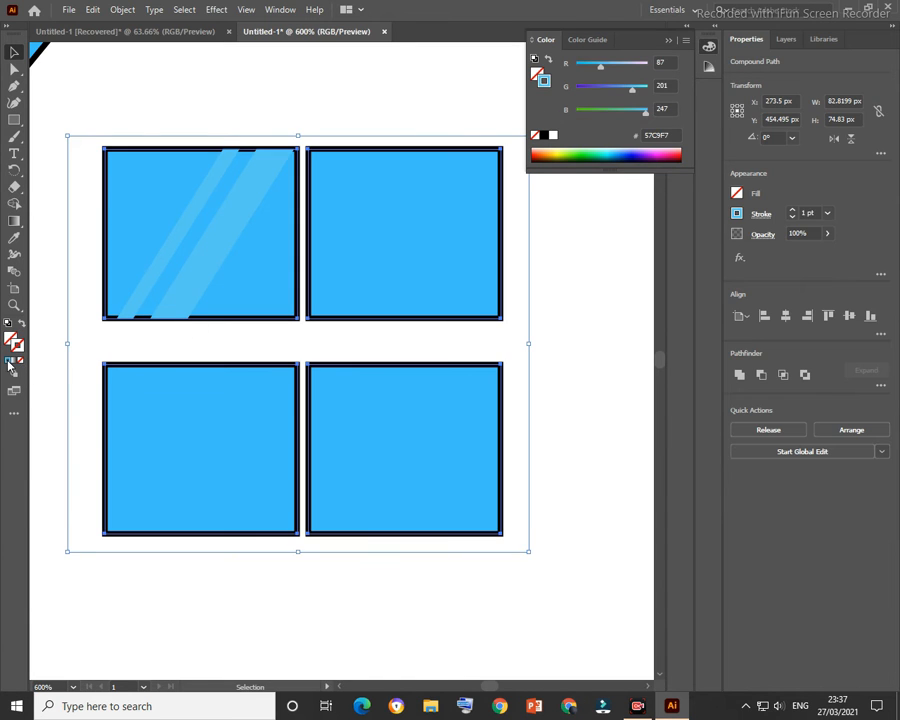
pyautogui.click(52, 334)
pyautogui.scroll(-5, 312, 370)
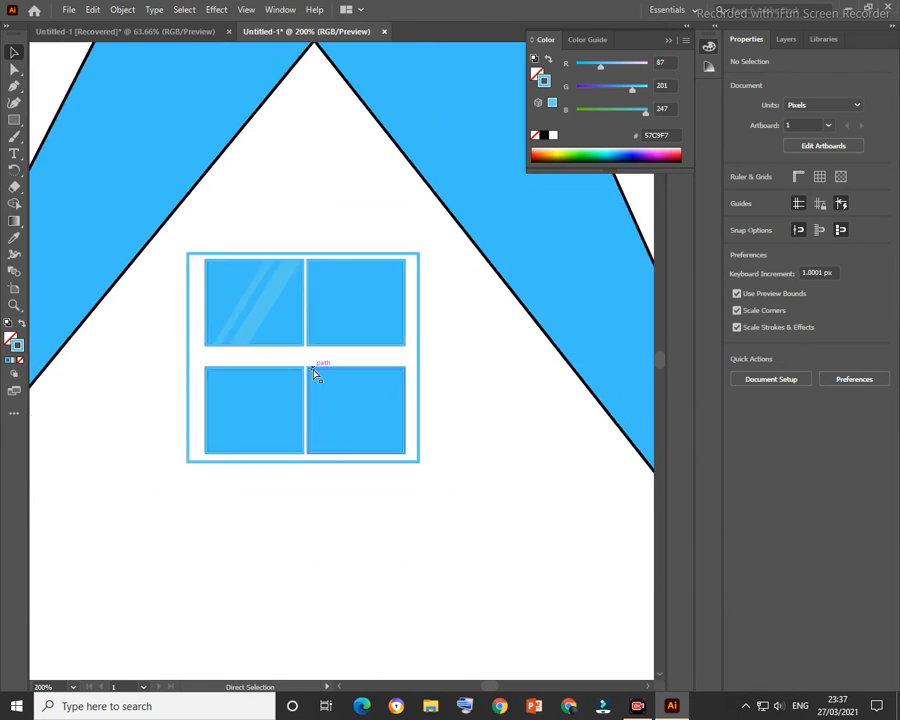
# - Copy the diagonal reflection strips from the upper-left window pane and place the duplicate on the upper-right pane
pyautogui.scroll(5, 312, 370)
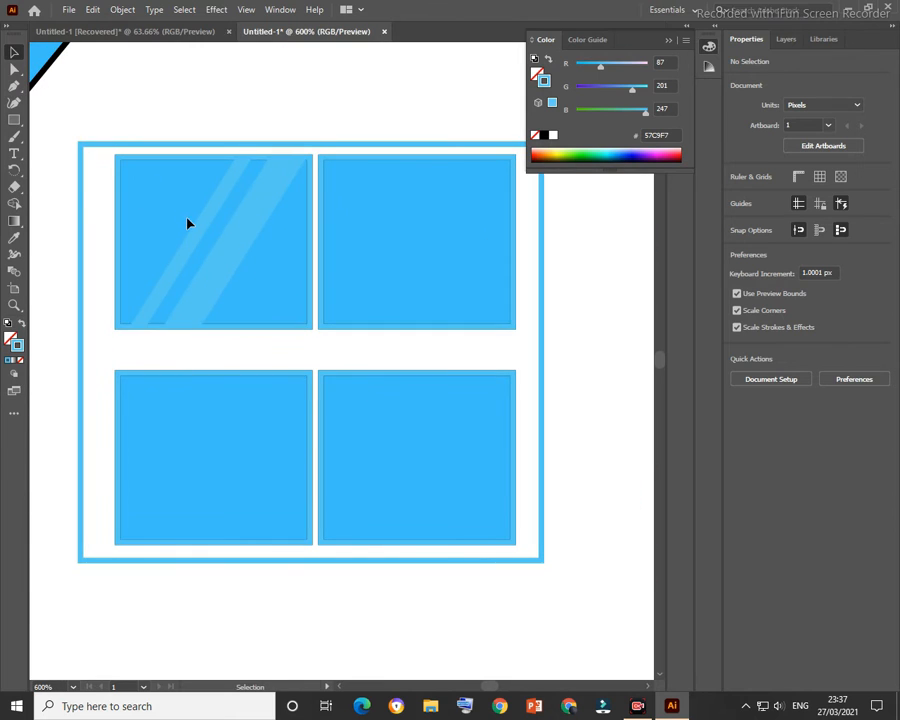
pyautogui.click(187, 223)
pyautogui.click(92, 9)
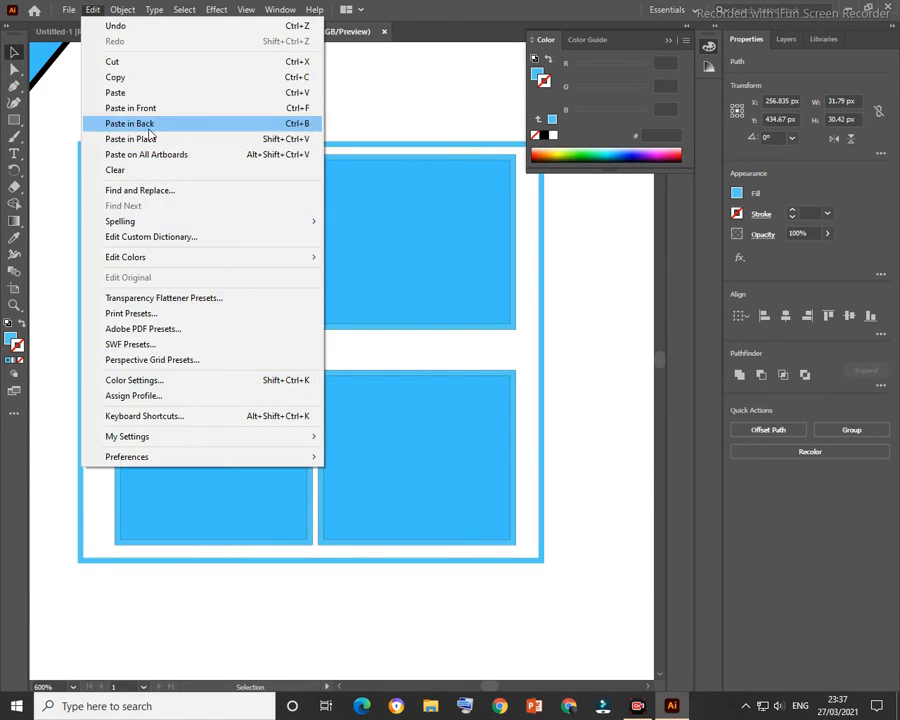
pyautogui.click(149, 128)
pyautogui.click(92, 9)
pyautogui.click(176, 138)
pyautogui.moveTo(245, 267); pyautogui.dragTo(438, 264)
# - Place another copy of the diagonal reflection strips on the lower-left window pane
pyautogui.click(95, 10)
pyautogui.click(118, 78)
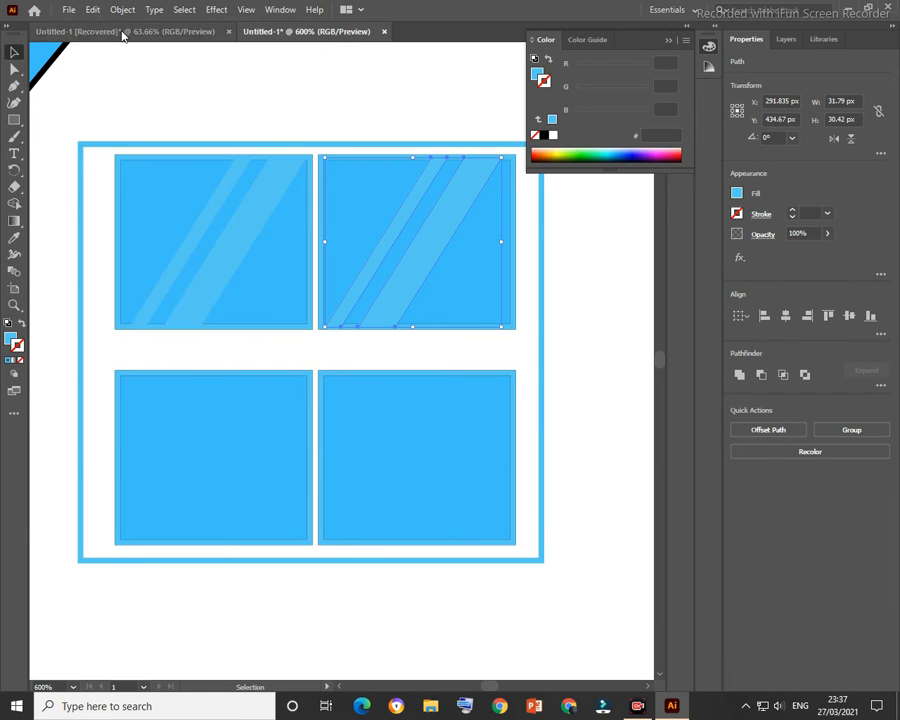
pyautogui.click(92, 9)
pyautogui.click(145, 123)
pyautogui.moveTo(301, 253); pyautogui.dragTo(235, 492)
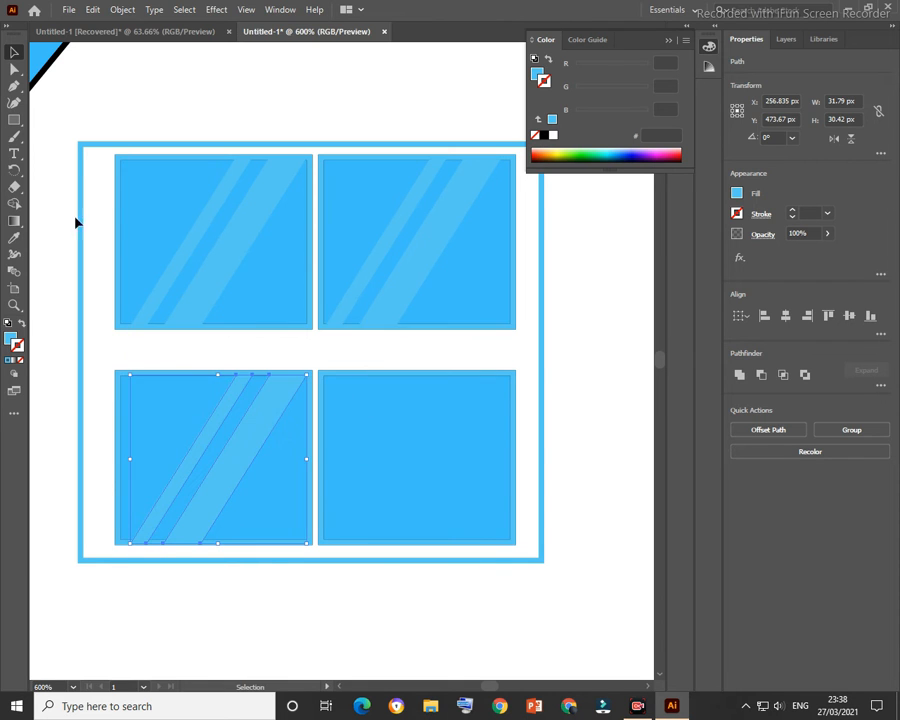
# - Paste the reflection strips once more and position them on the lower-right window pane
pyautogui.click(92, 9)
pyautogui.click(143, 142)
pyautogui.moveTo(250, 470); pyautogui.dragTo(445, 467)
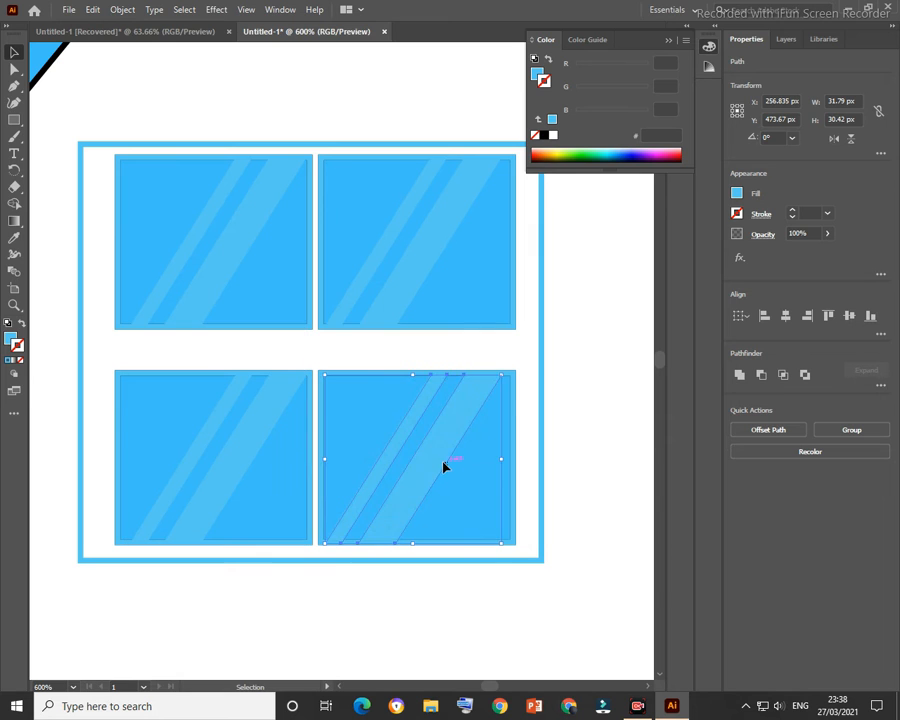
pyautogui.click(566, 373)
# - Draw a long thin rectangle and rotate it into a diagonal bar crossing the A-shaped roof
pyautogui.scroll(-7, 351, 381)
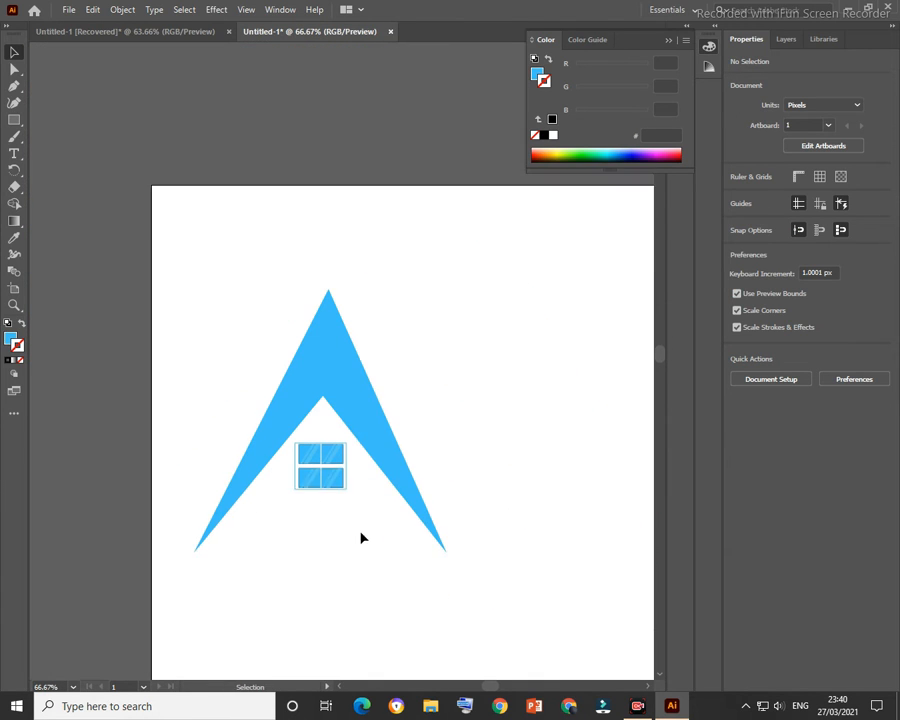
pyautogui.scroll(-2, 362, 537)
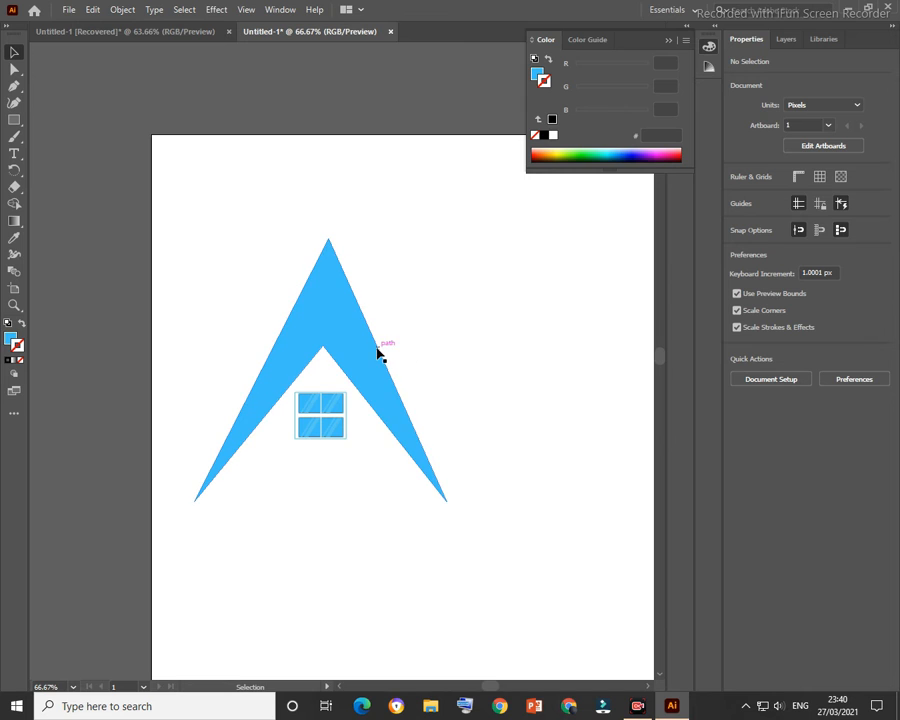
pyautogui.press('m')
pyautogui.moveTo(409, 229)
pyautogui.mouseDown()
pyautogui.moveTo(524, 501)
pyautogui.moveTo(424, 575)
pyautogui.moveTo(372, 588)
pyautogui.moveTo(297, 552)
pyautogui.mouseUp()
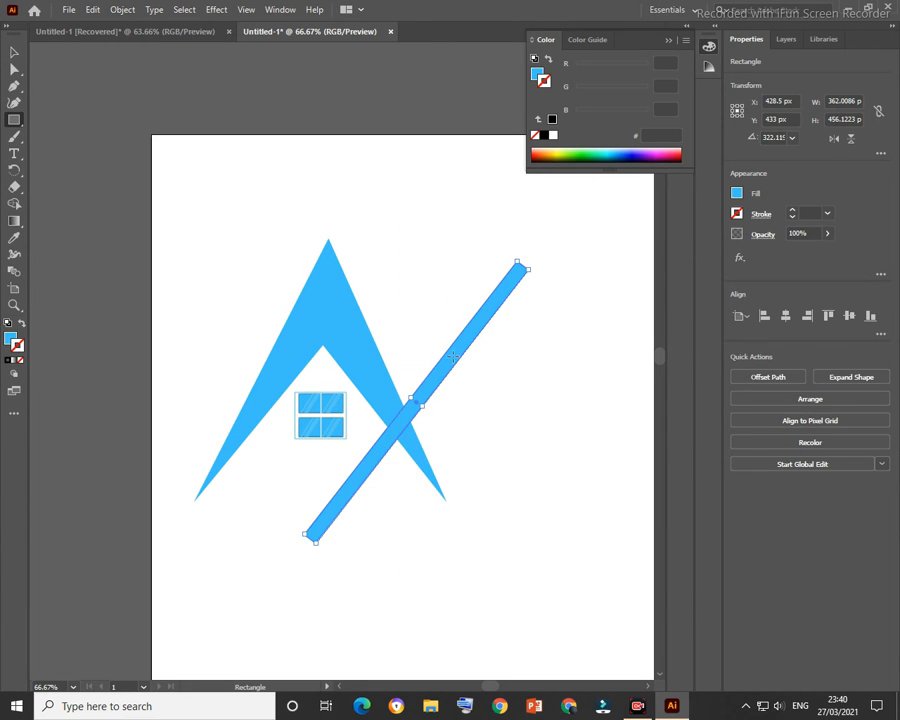
pyautogui.moveTo(412, 406); pyautogui.dragTo(305, 373)
pyautogui.moveTo(418, 232); pyautogui.dragTo(432, 250)
# - Adjust the diagonal bar's rotation to about 309° and position it across both roof legs near the inner peak
pyautogui.moveTo(309, 373); pyautogui.dragTo(314, 380)
pyautogui.moveTo(452, 260); pyautogui.dragTo(453, 263)
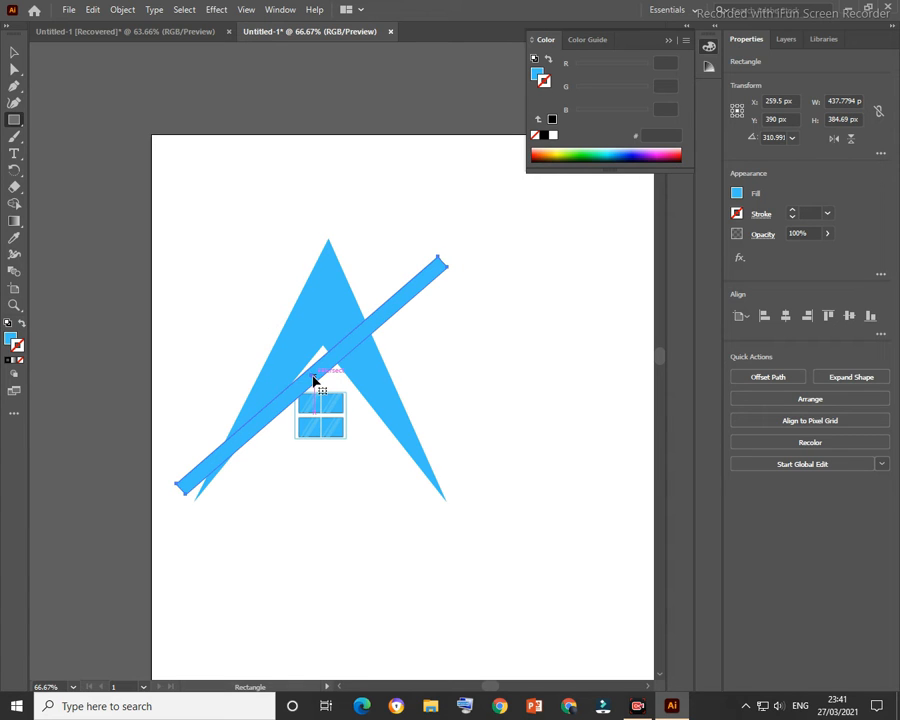
pyautogui.click(407, 504)
pyautogui.click(478, 379)
pyautogui.moveTo(444, 264); pyautogui.dragTo(452, 267)
pyautogui.moveTo(316, 384); pyautogui.dragTo(313, 370)
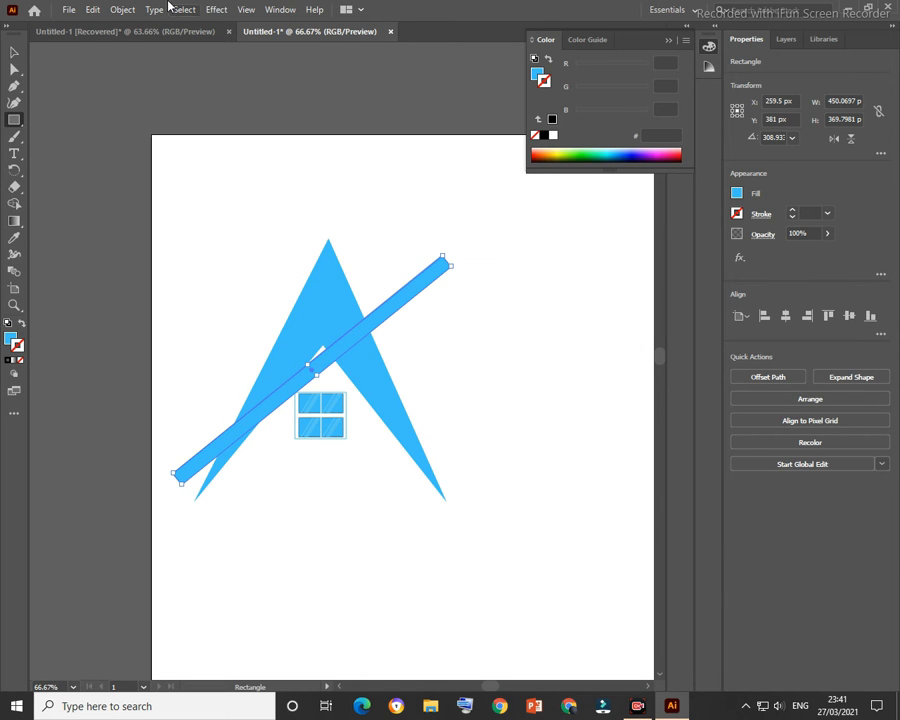
# - Duplicate the diagonal bar, then narrow and shorten the copy into a parallel strip crossing the roof's right leg
pyautogui.click(93, 10)
pyautogui.click(122, 78)
pyautogui.click(93, 10)
pyautogui.click(126, 139)
pyautogui.moveTo(305, 369); pyautogui.dragTo(338, 390)
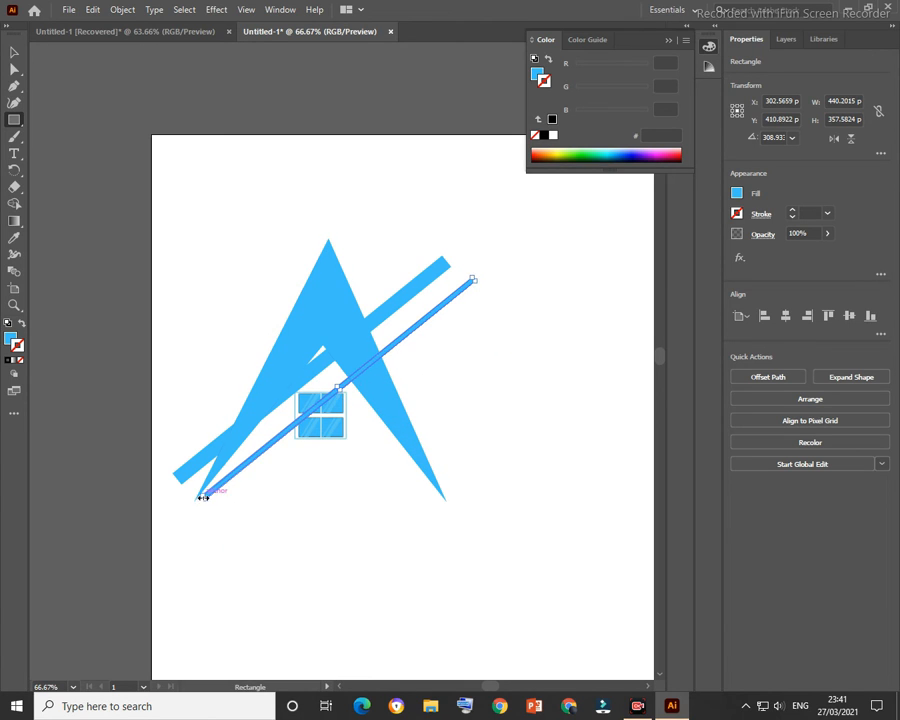
pyautogui.moveTo(202, 497); pyautogui.dragTo(340, 385)
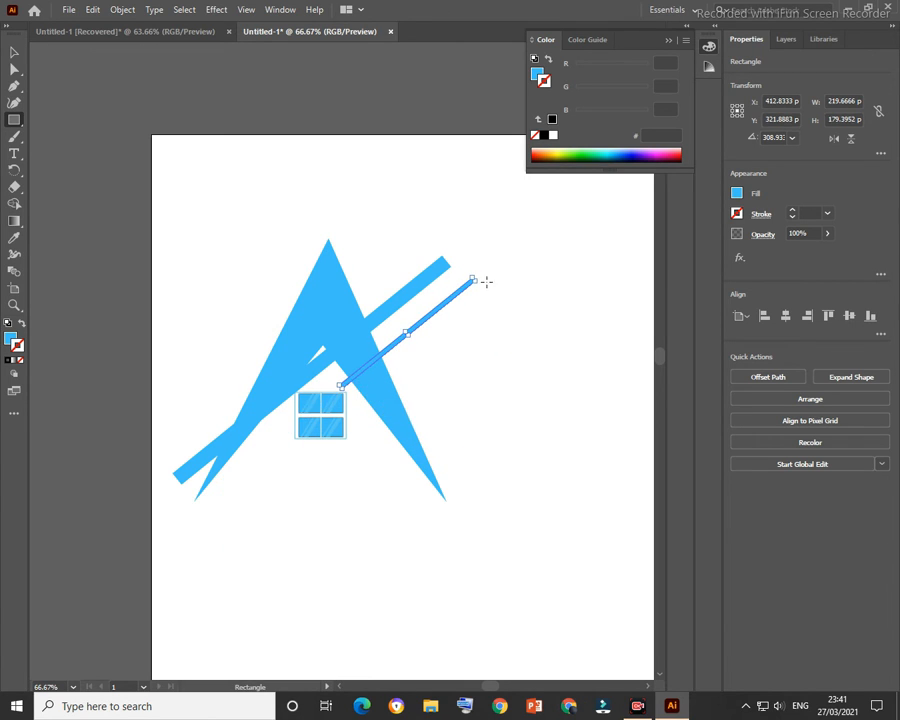
pyautogui.moveTo(473, 278); pyautogui.dragTo(391, 345)
# - Fill both diagonal bars with light blue 57C9F7 sampled from the window with the Eyedropper tool
pyautogui.scroll(3, 312, 412)
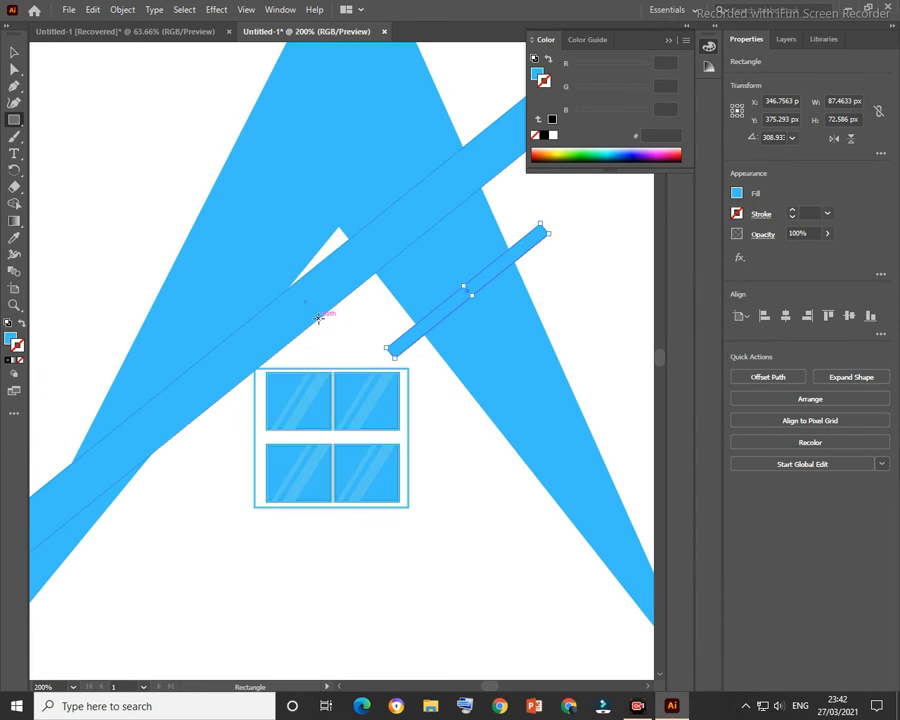
pyautogui.keyDown('shift'); pyautogui.click(333, 310); pyautogui.keyUp('shift')
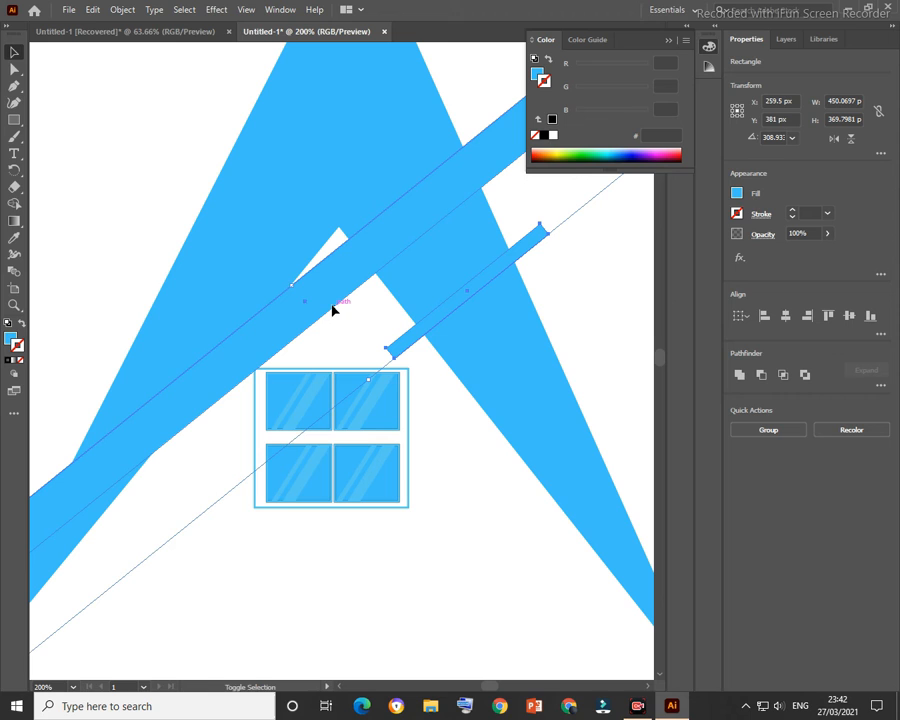
pyautogui.press('i')
pyautogui.click(295, 413)
pyautogui.scroll(-1, 467, 453)
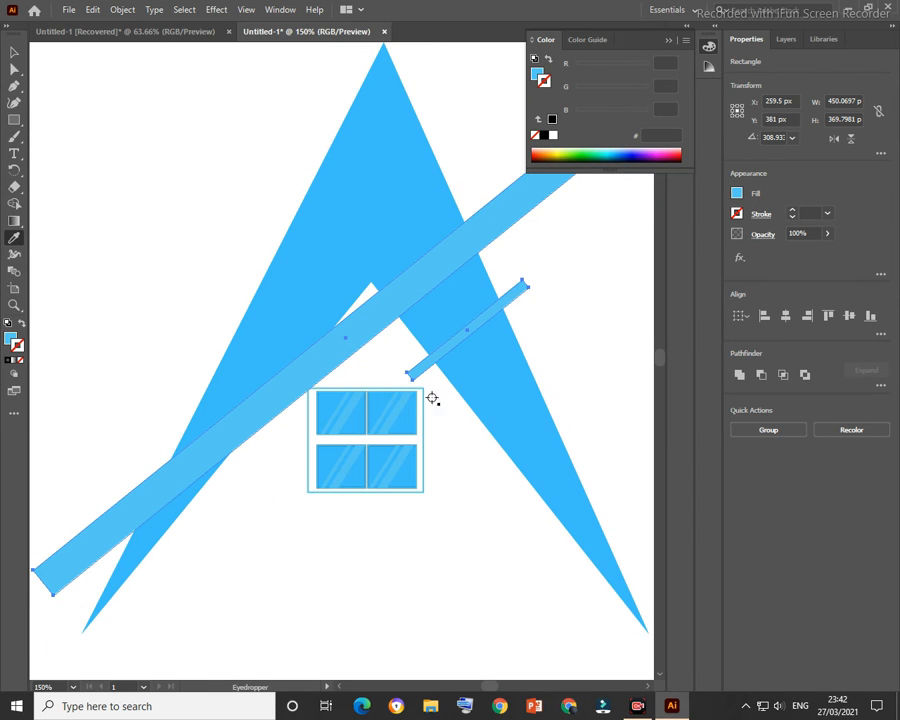
pyautogui.press('v')
pyautogui.click(564, 310)
# - Divide the two diagonal bars where they cross the roof's edges with the Shape Builder tool
pyautogui.moveTo(234, 114); pyautogui.dragTo(544, 526)
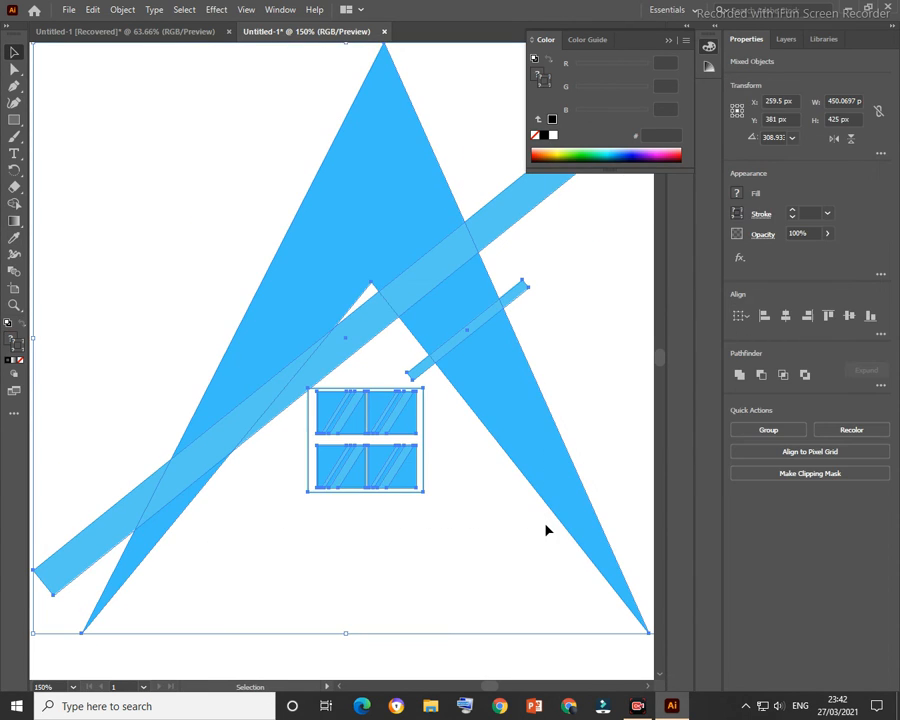
pyautogui.click(14, 205)
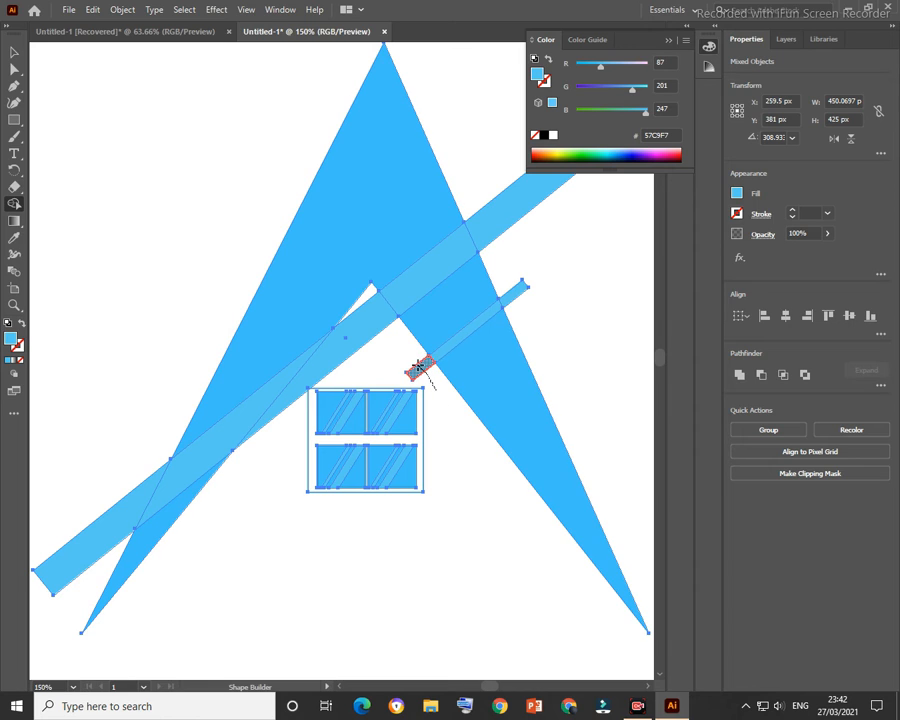
pyautogui.moveTo(418, 368)
pyautogui.mouseDown()
pyautogui.moveTo(478, 344)
pyautogui.moveTo(510, 302)
pyautogui.mouseUp()
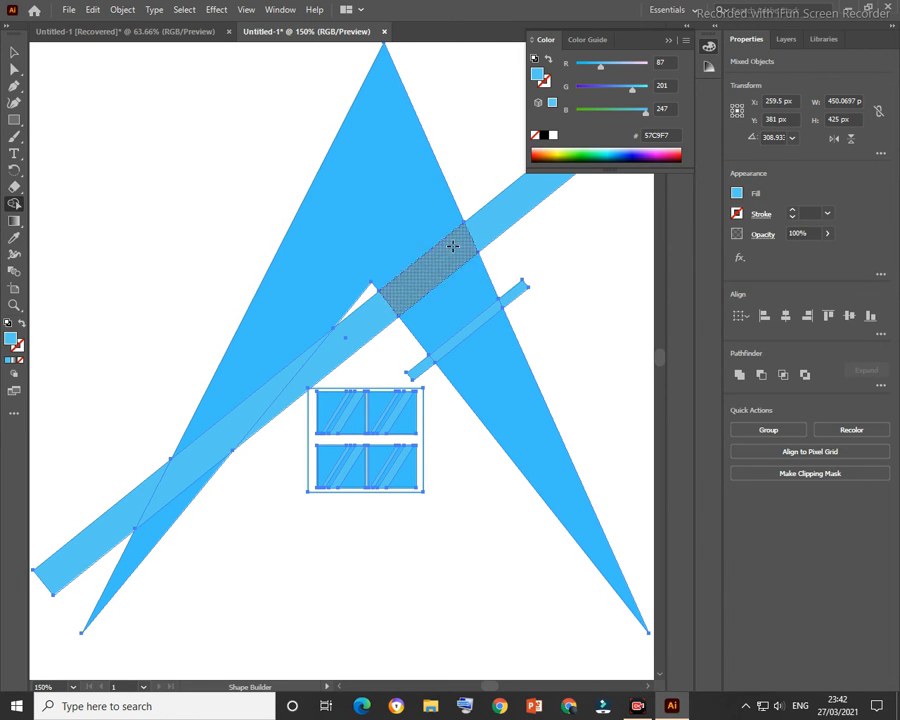
pyautogui.moveTo(478, 186); pyautogui.dragTo(528, 289)
pyautogui.moveTo(397, 365); pyautogui.dragTo(355, 300)
pyautogui.moveTo(91, 578); pyautogui.dragTo(96, 490)
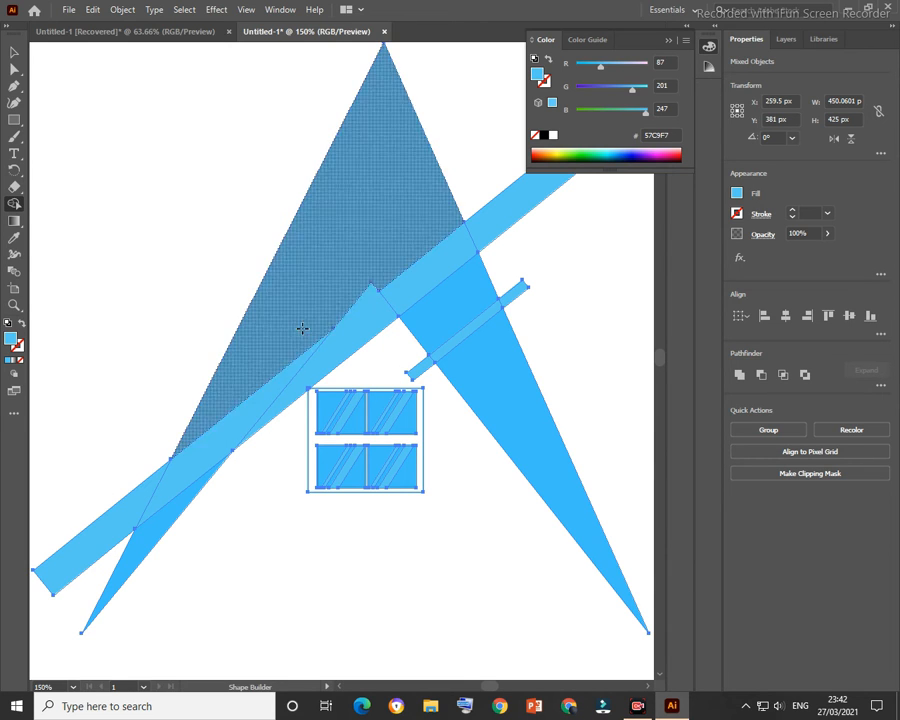
pyautogui.press('v')
pyautogui.click(358, 588)
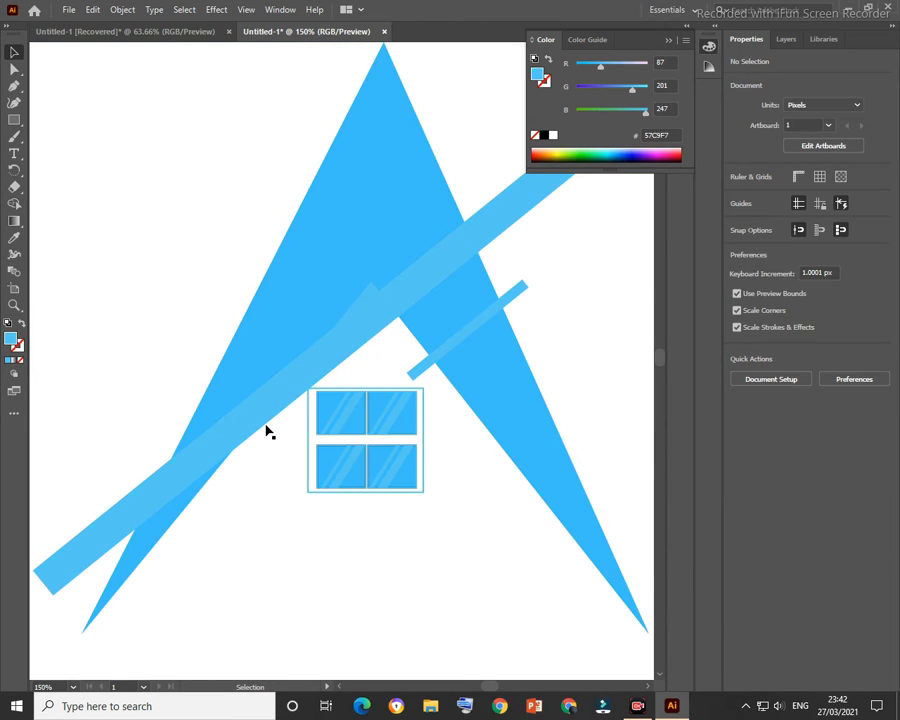
# - Delete all pieces of the diagonal bars that lie outside the roof shape
pyautogui.click(267, 428)
pyautogui.keyDown('shift'); pyautogui.click(113, 509); pyautogui.keyUp('shift')
pyautogui.keyDown('shift'); pyautogui.click(424, 374); pyautogui.keyUp('shift')
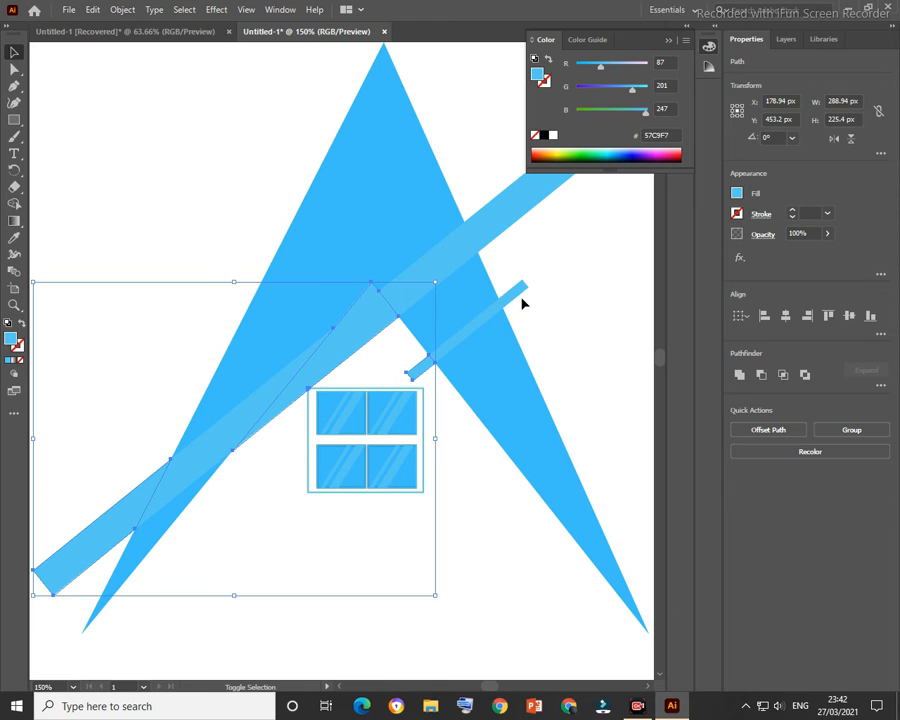
pyautogui.keyDown('shift'); pyautogui.click(520, 294); pyautogui.keyUp('shift')
pyautogui.keyDown('shift'); pyautogui.click(504, 235); pyautogui.keyUp('shift')
pyautogui.press('Delete')
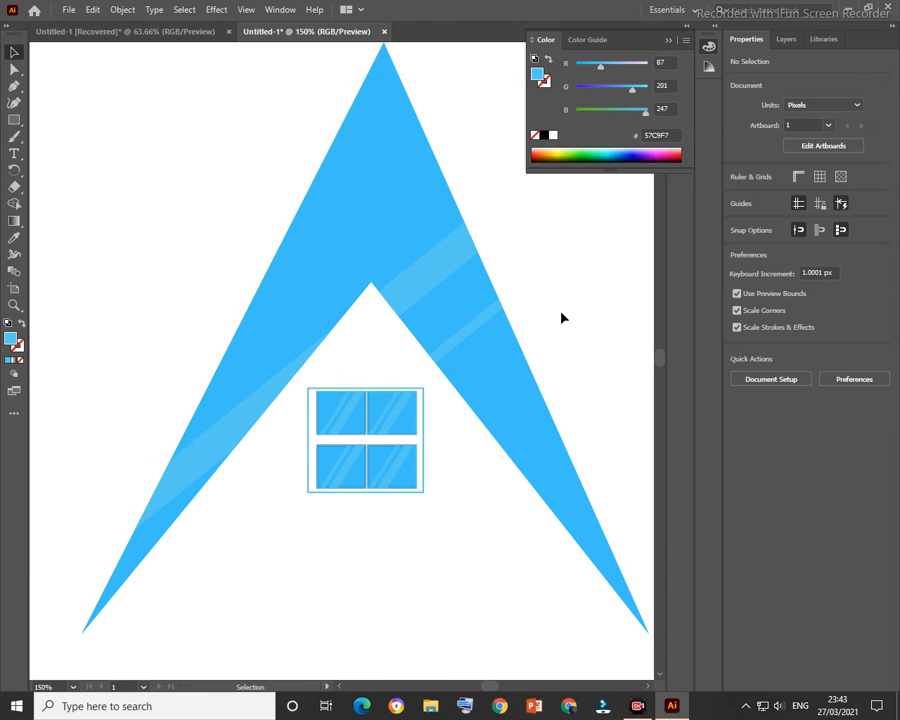
# - Duplicate the narrow reflection strip on the roof's right leg and place the copy across the roof just below its peak
pyautogui.scroll(-3, 563, 318)
pyautogui.hscroll(3, 494, 524)
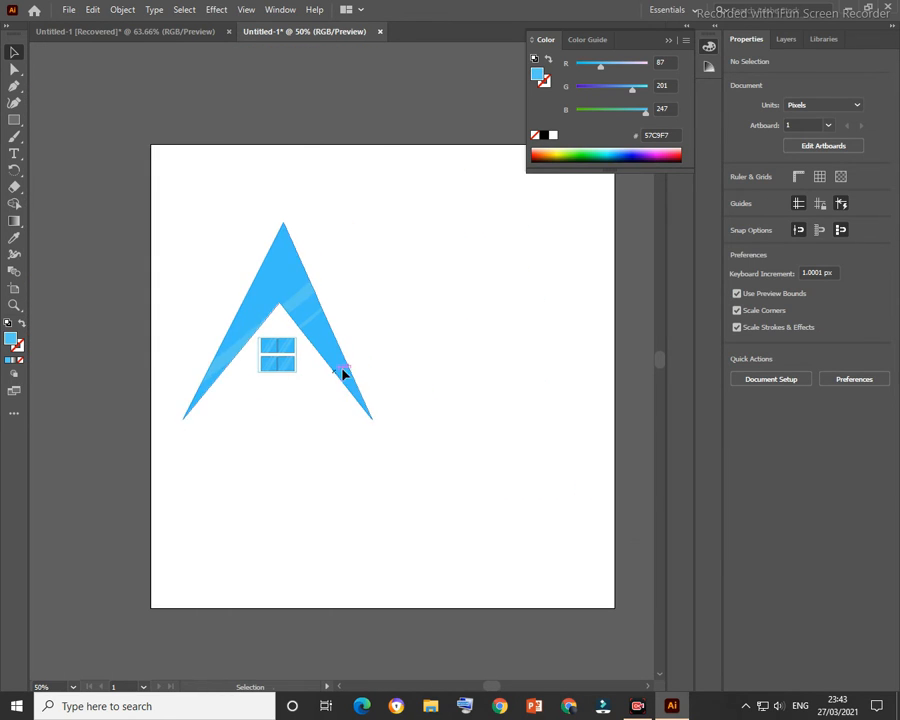
pyautogui.scroll(2, 386, 358)
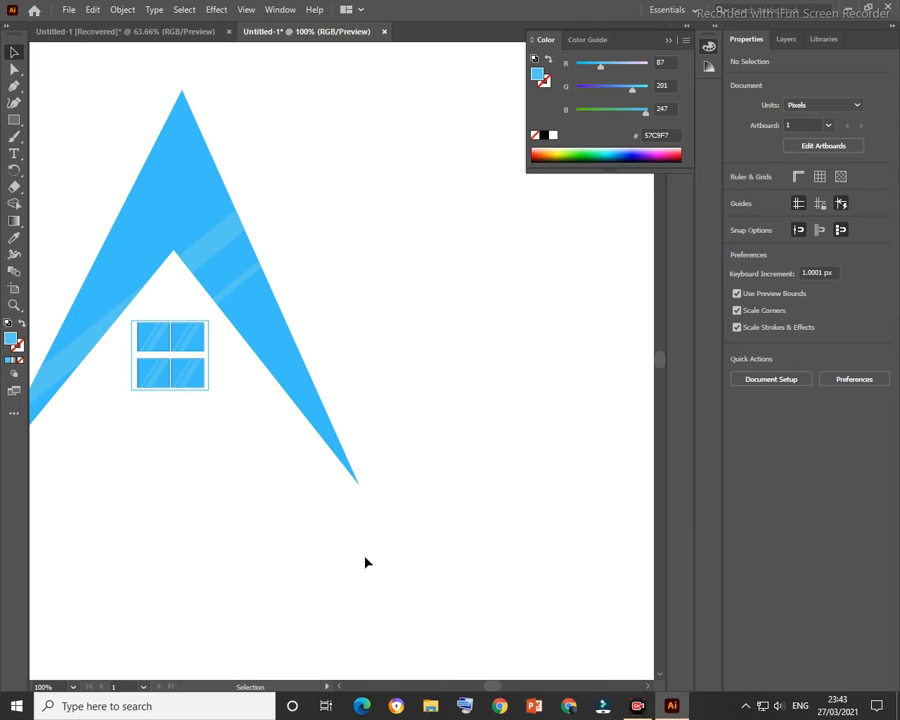
pyautogui.hscroll(-2, 490, 690)
pyautogui.click(352, 288)
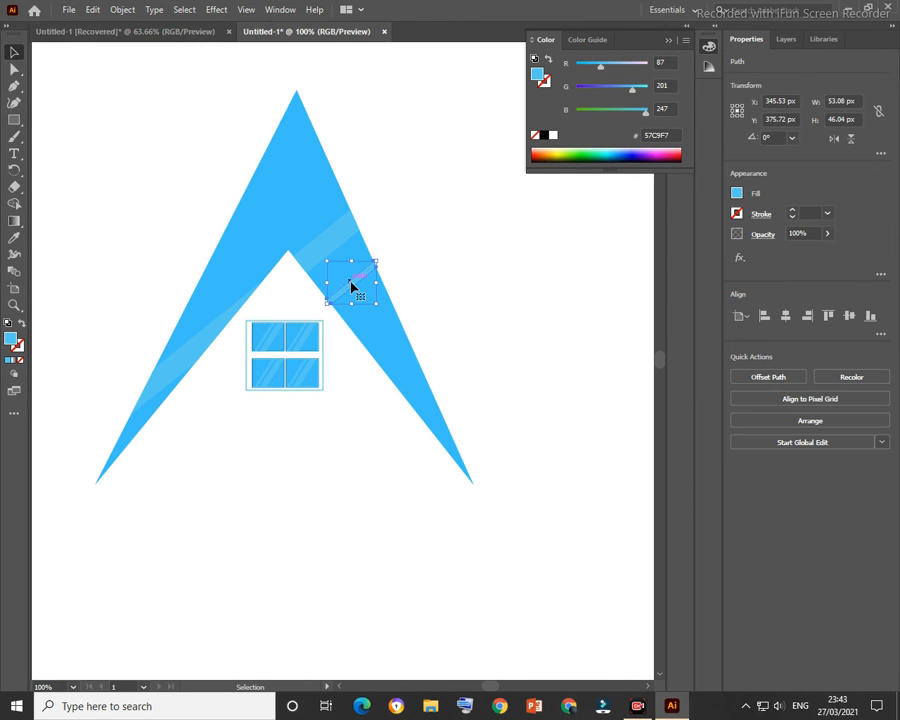
pyautogui.click(92, 9)
pyautogui.click(164, 80)
pyautogui.click(92, 9)
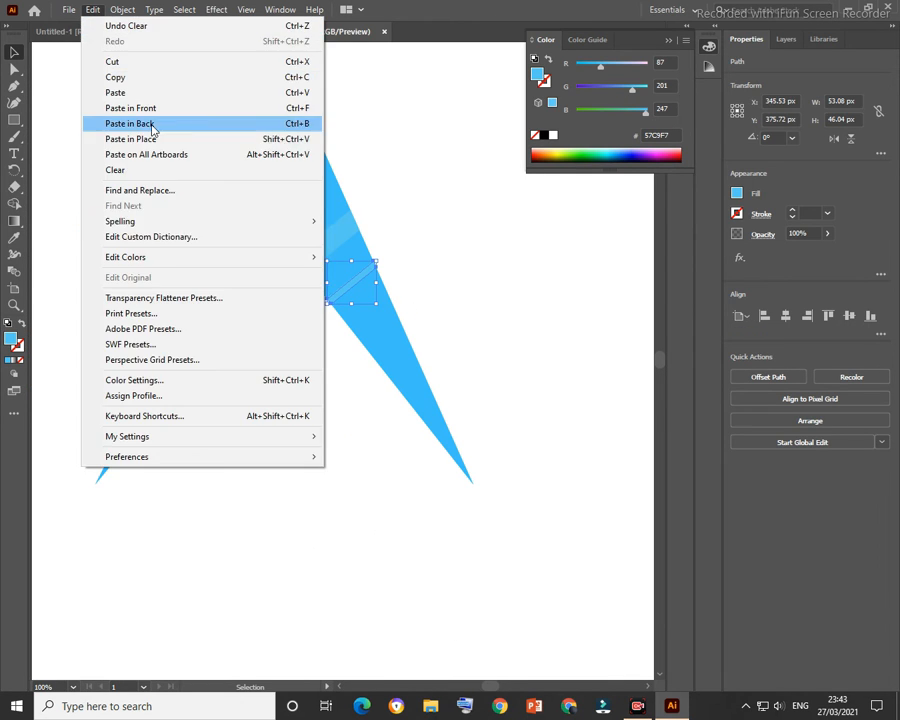
pyautogui.click(155, 122)
pyautogui.moveTo(335, 281); pyautogui.dragTo(310, 121)
pyautogui.click(461, 175)
pyautogui.click(316, 93)
pyautogui.click(309, 107)
pyautogui.click(268, 178)
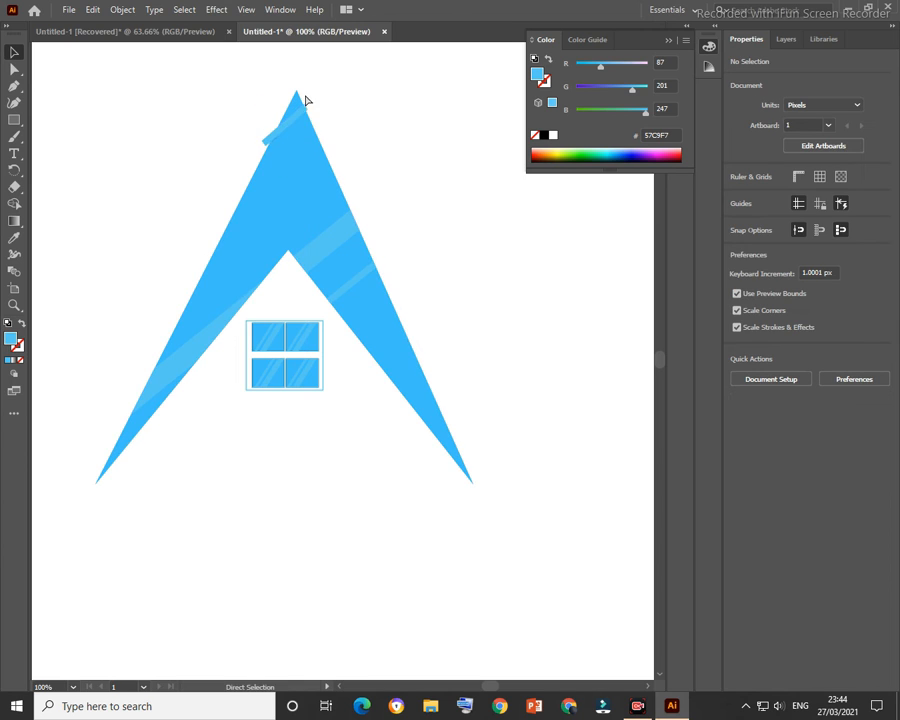
# - Divide the strip near the peak along the roof's edges with the Shape Builder tool
pyautogui.scroll(4, 290, 115)
pyautogui.scroll(1, 290, 132)
pyautogui.moveTo(186, 177); pyautogui.dragTo(451, 263)
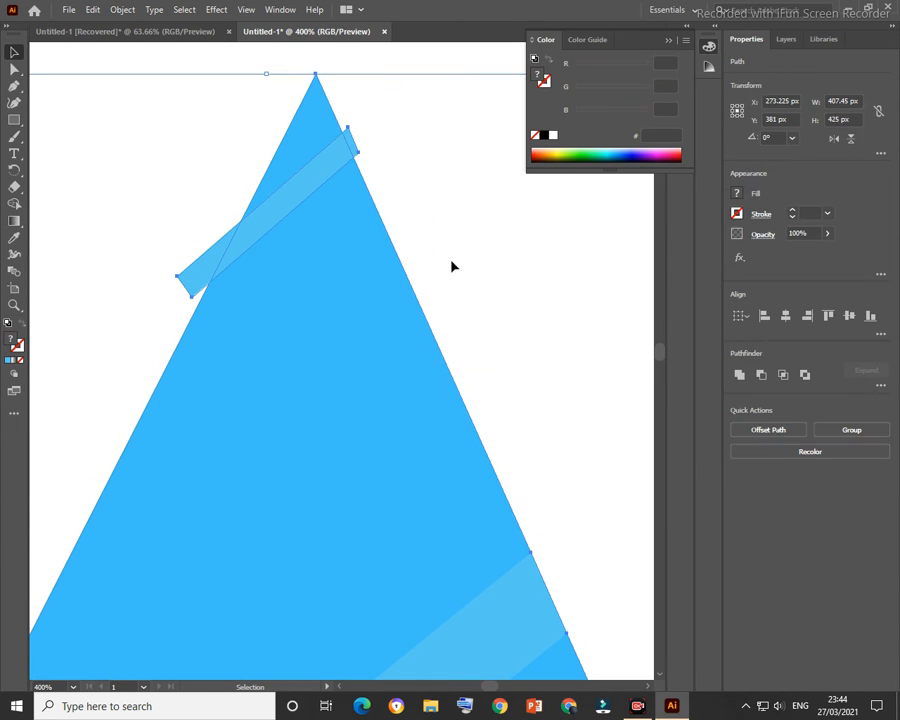
pyautogui.click(16, 203)
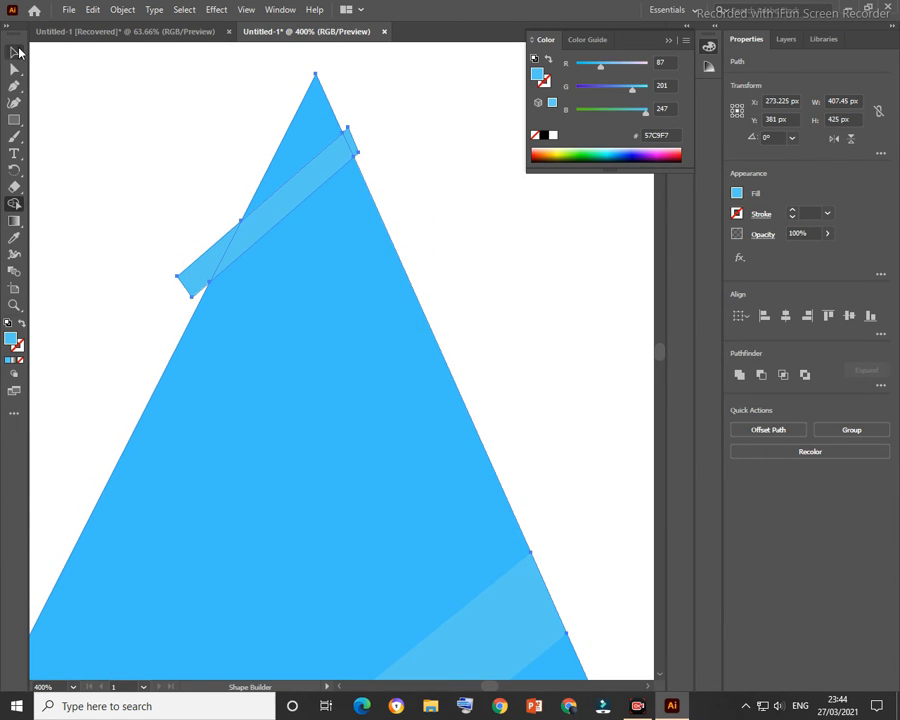
# - Delete the two strip ends that overhang the roof on either side of the peak
pyautogui.click(15, 52)
pyautogui.click(179, 267)
pyautogui.click(187, 275)
pyautogui.keyDown('shift'); pyautogui.click(355, 145); pyautogui.keyUp('shift')
pyautogui.press('Delete')
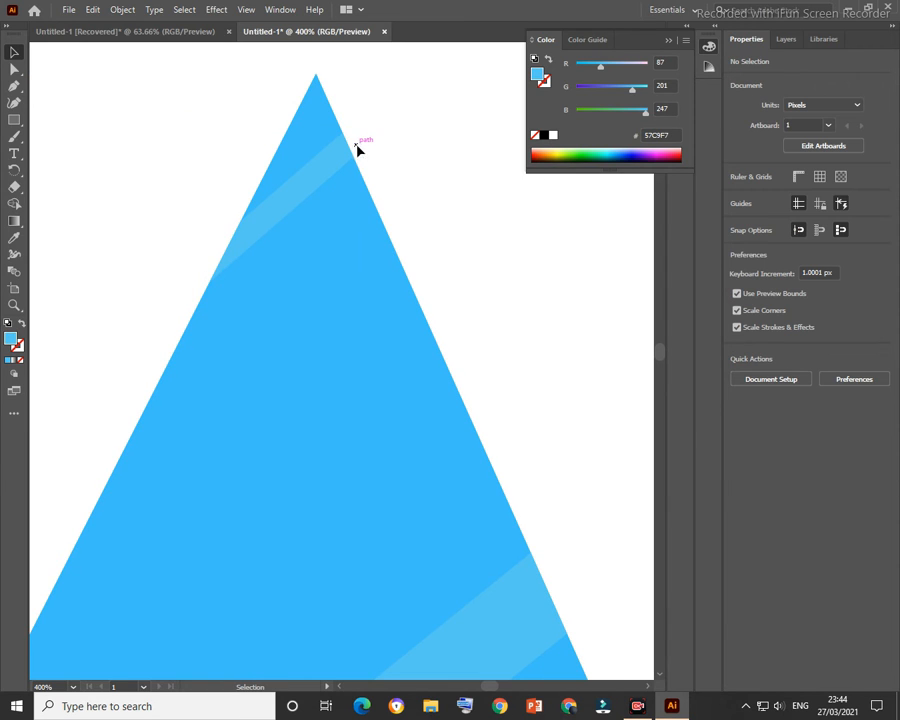
# - Examine the roof and window reflections up close, then view the whole artboard fitted to the window
pyautogui.scroll(-5, 377, 180)
pyautogui.scroll(6, 380, 301)
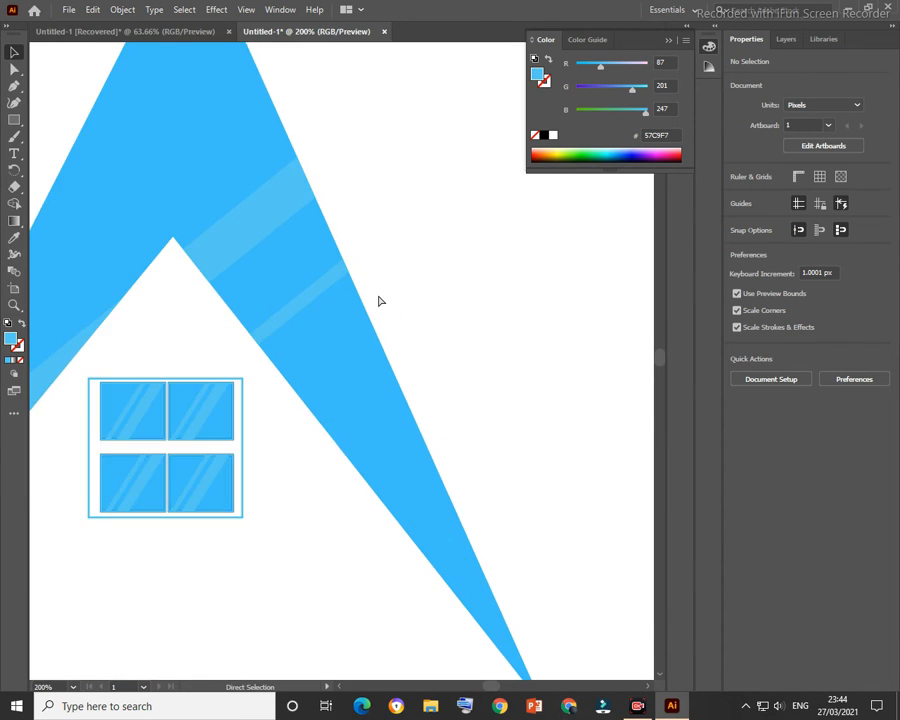
pyautogui.scroll(4, 332, 291)
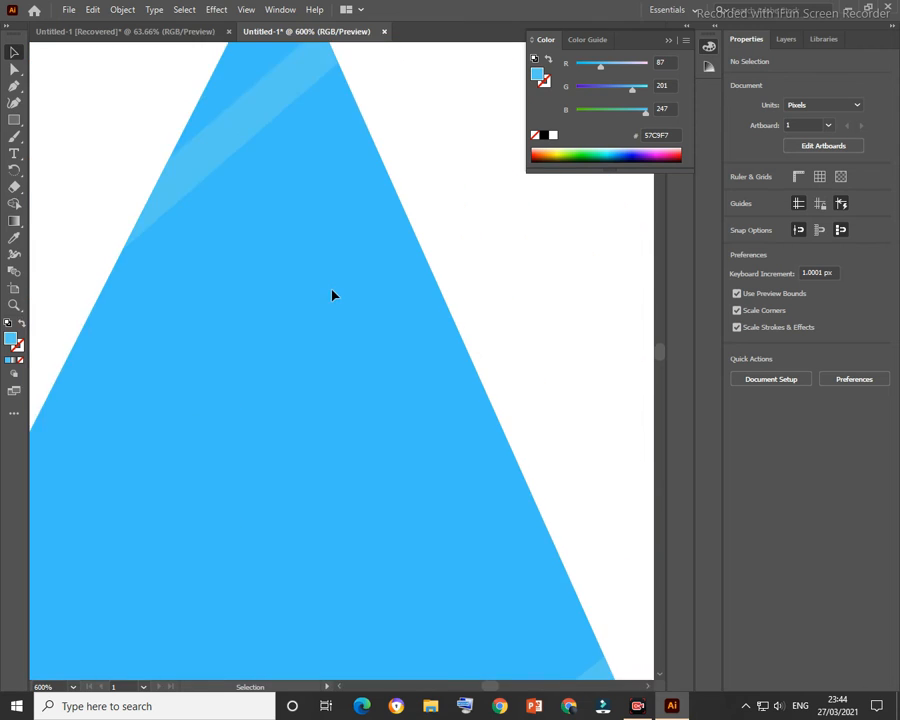
pyautogui.scroll(-1, 332, 291)
pyautogui.scroll(-5, 610, 312)
pyautogui.moveTo(487, 688); pyautogui.dragTo(494, 689)
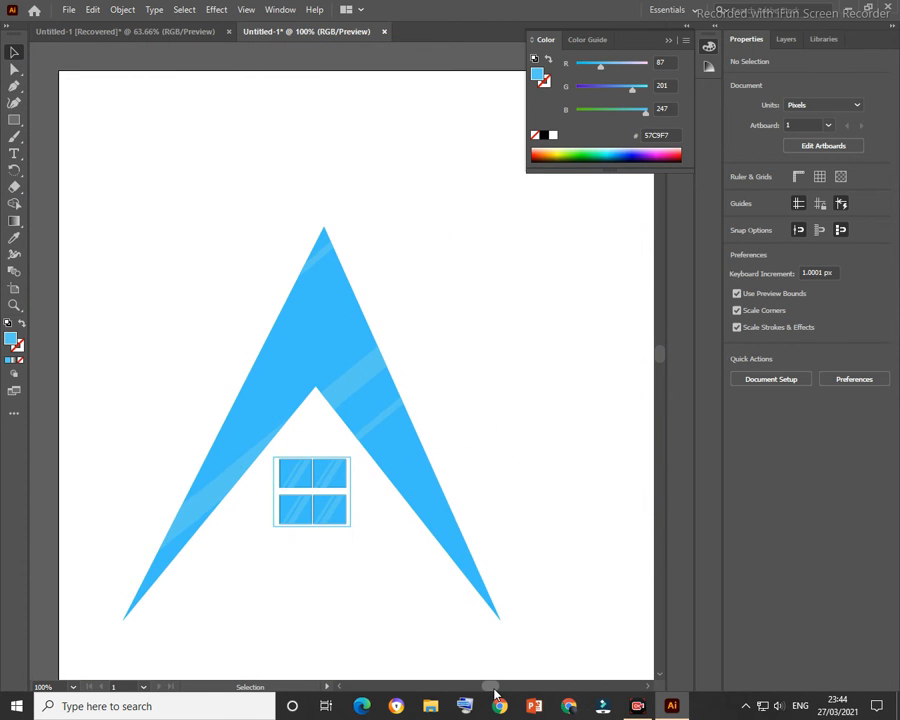
pyautogui.scroll(-1, 500, 525)
pyautogui.scroll(-1, 500, 528)
pyautogui.rightClick(15, 306)
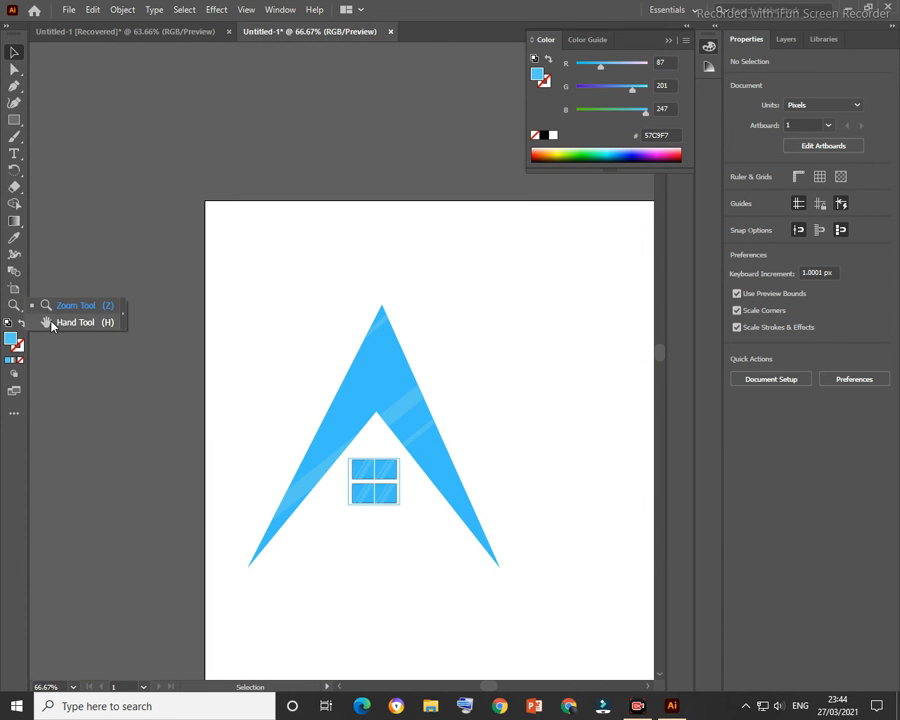
pyautogui.click(53, 322)
pyautogui.doubleClick(16, 306)
pyautogui.click(18, 56)
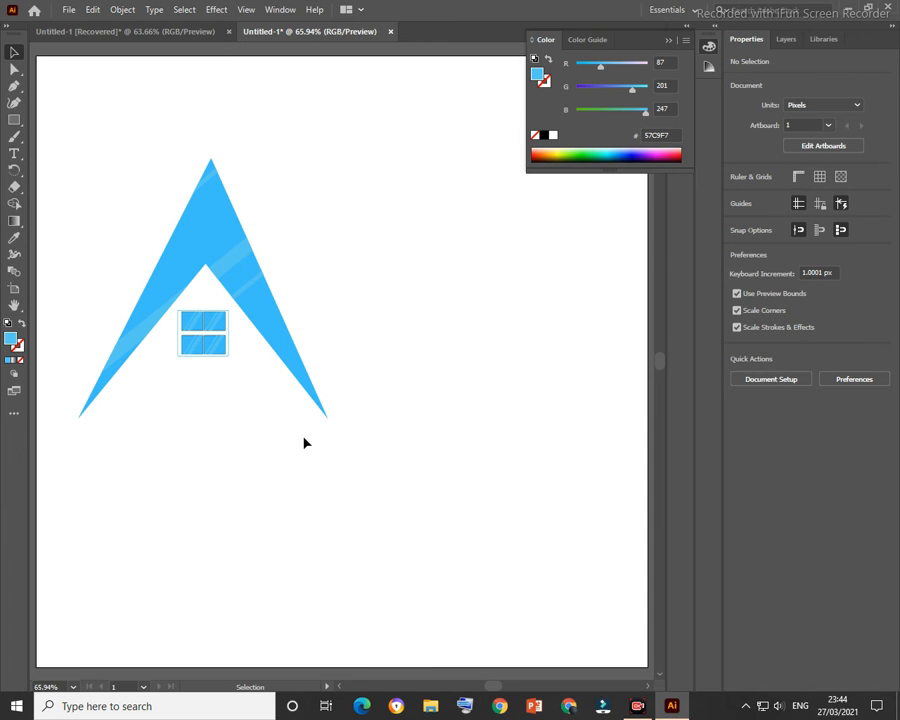
pyautogui.press('a')
pyautogui.scroll(6, 197, 342)
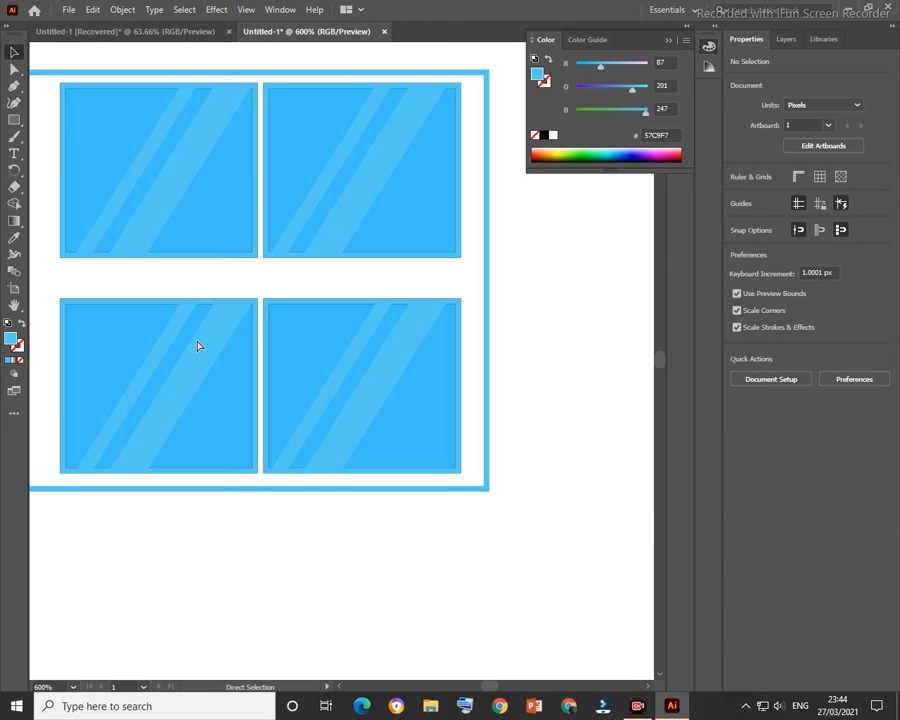
pyautogui.hotkey('ctrl', 'a')
pyautogui.click(534, 337)
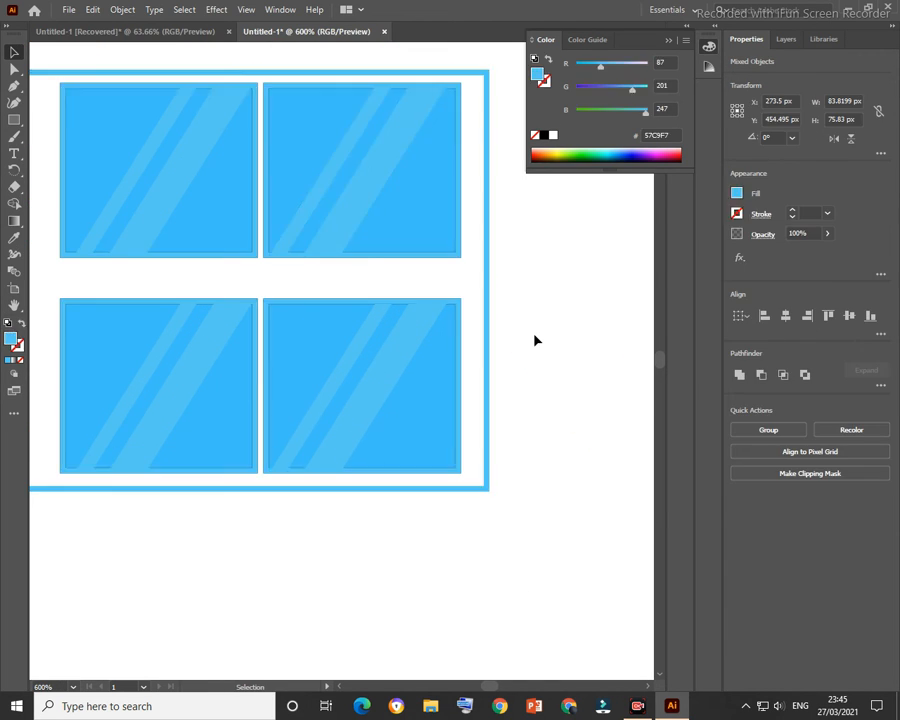
pyautogui.scroll(-4, 526, 354)
pyautogui.doubleClick(14, 305)
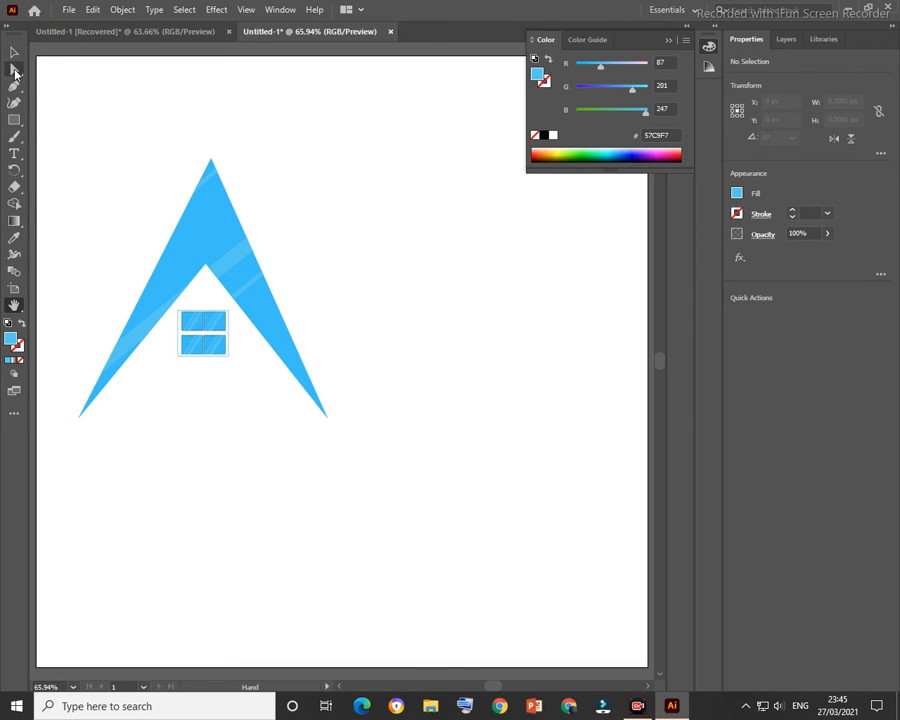
# - Draw an unfilled ellipse with a light blue stroke beside the house, about 415 by 241 px
pyautogui.moveTo(14, 119); pyautogui.dragTo(45, 105)
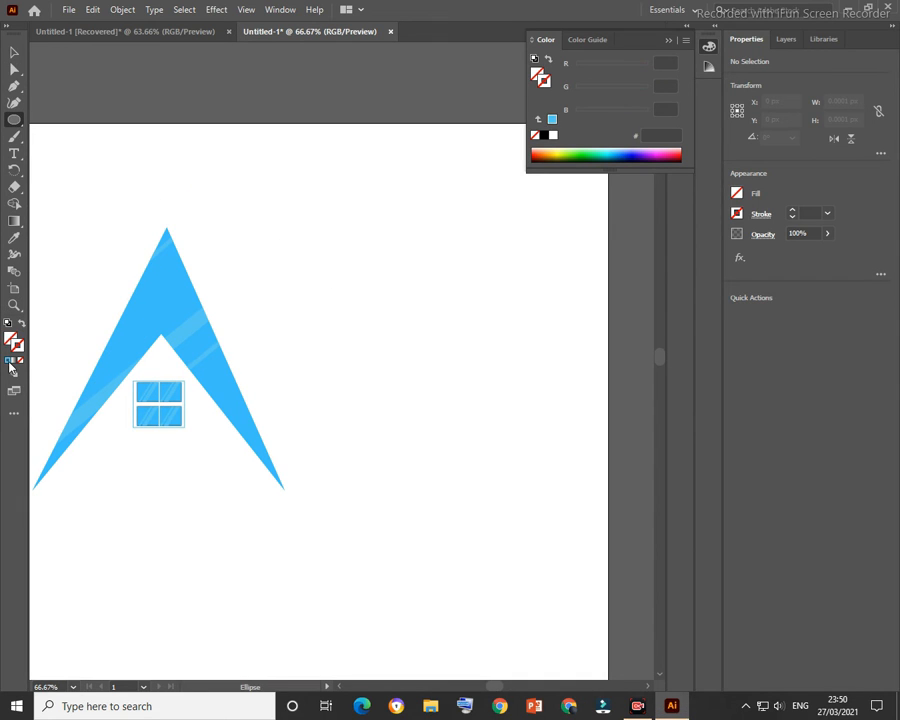
pyautogui.click(10, 362)
pyautogui.moveTo(326, 231)
pyautogui.mouseDown()
pyautogui.moveTo(540, 344)
pyautogui.moveTo(582, 382)
pyautogui.mouseUp()
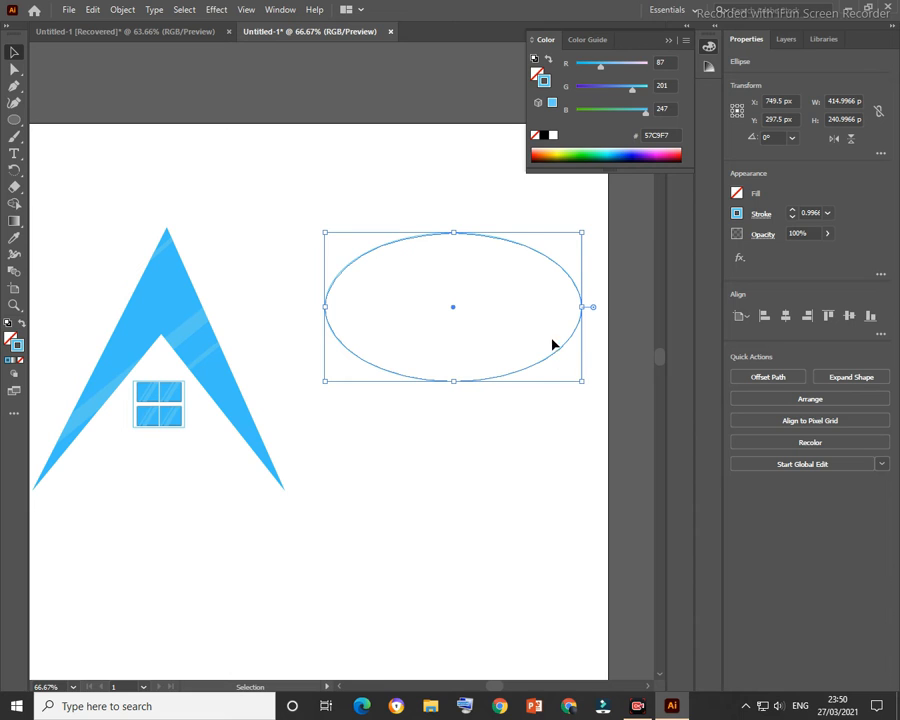
# - Duplicate the ellipse in place, shrink the copy slightly and centre it inside the original to outline a thin ring
pyautogui.click(92, 9)
pyautogui.click(150, 80)
pyautogui.click(92, 9)
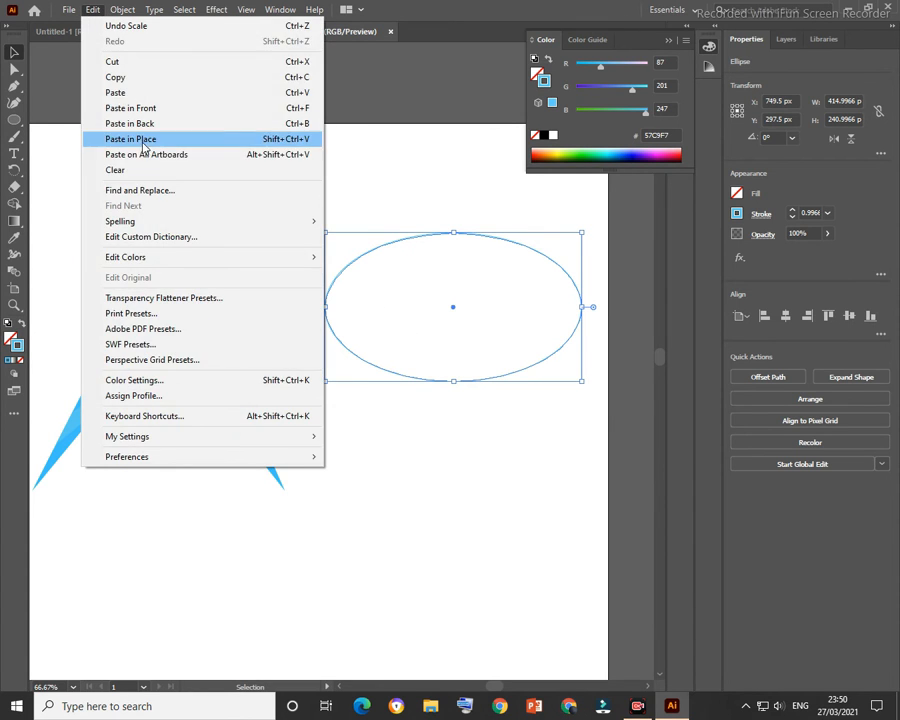
pyautogui.click(146, 136)
pyautogui.moveTo(582, 382); pyautogui.dragTo(579, 378)
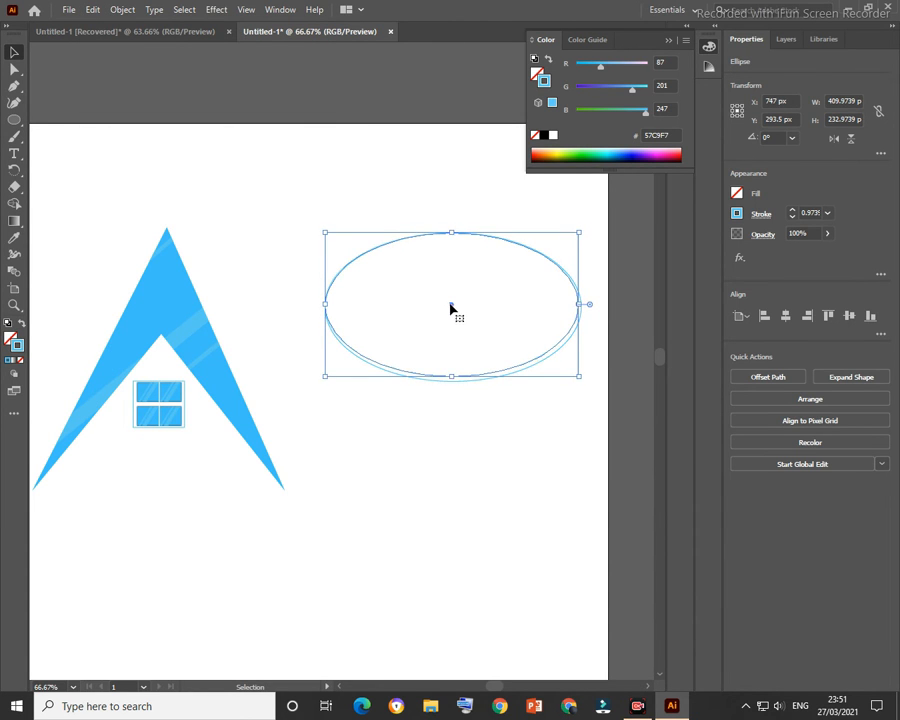
pyautogui.moveTo(451, 307); pyautogui.dragTo(454, 308)
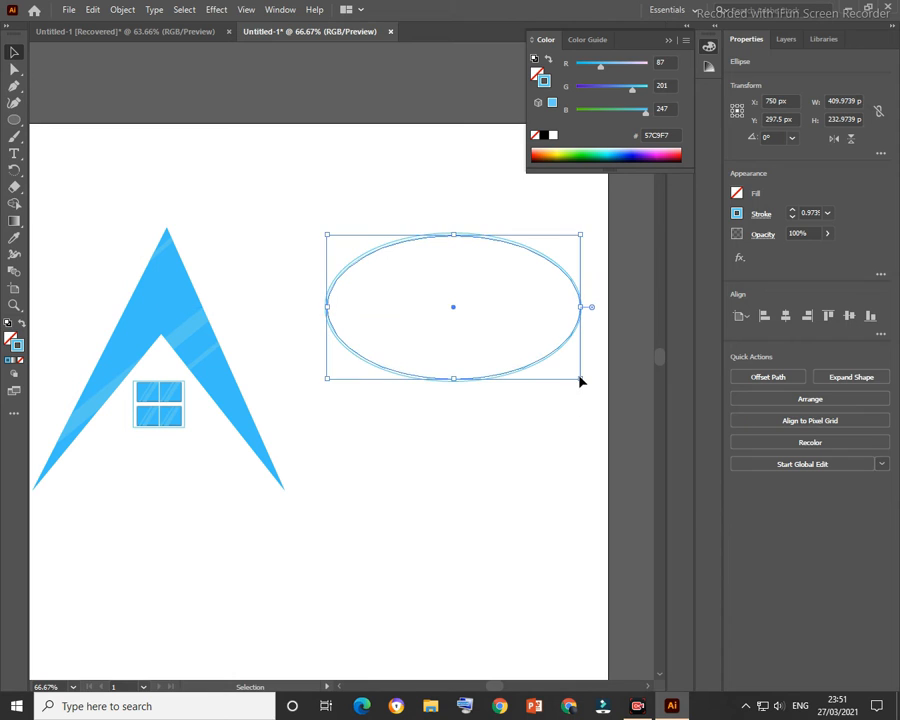
pyautogui.click(581, 382)
pyautogui.click(535, 365)
pyautogui.moveTo(579, 377); pyautogui.dragTo(574, 374)
pyautogui.moveTo(452, 314); pyautogui.dragTo(454, 311)
pyautogui.click(452, 321)
# - Move both ellipses together onto the house around the window and flatten them to about 212 px high
pyautogui.moveTo(442, 131); pyautogui.dragTo(450, 434)
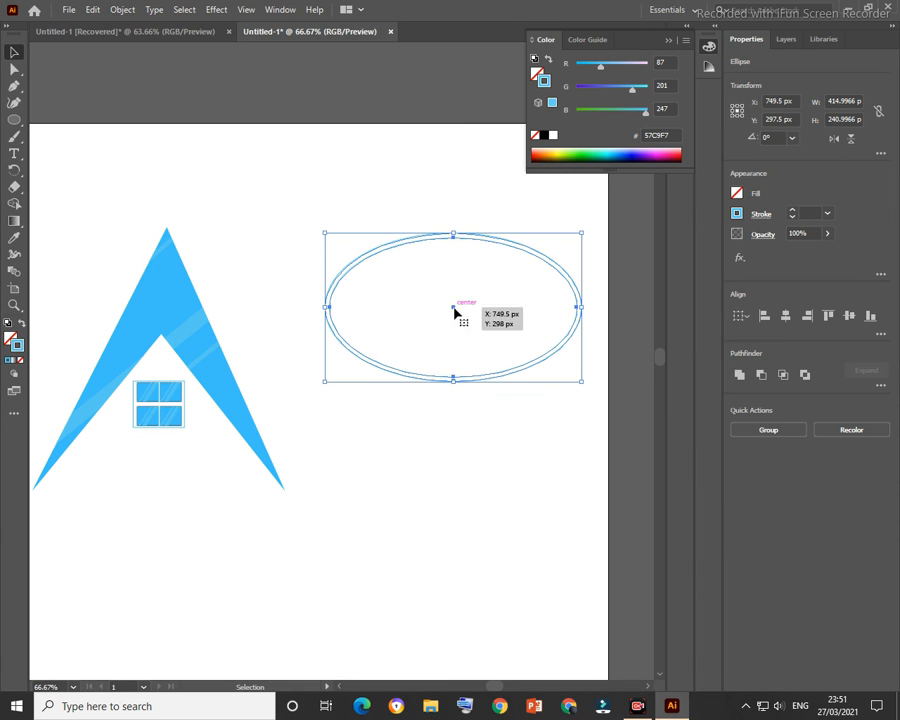
pyautogui.moveTo(453, 313); pyautogui.dragTo(157, 376)
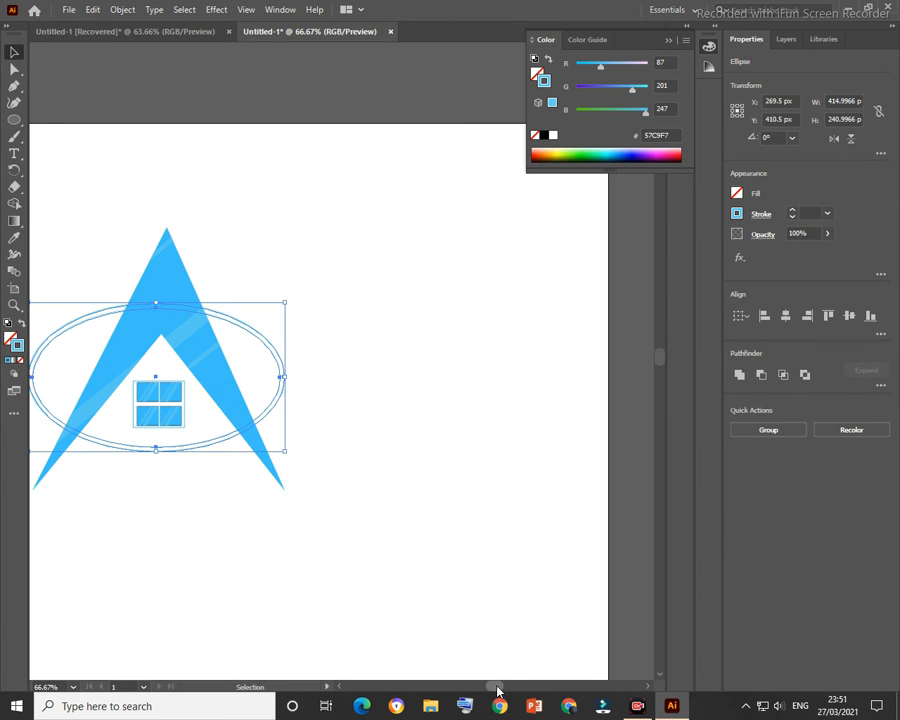
pyautogui.moveTo(497, 687); pyautogui.dragTo(492, 687)
pyautogui.moveTo(309, 302); pyautogui.dragTo(310, 321)
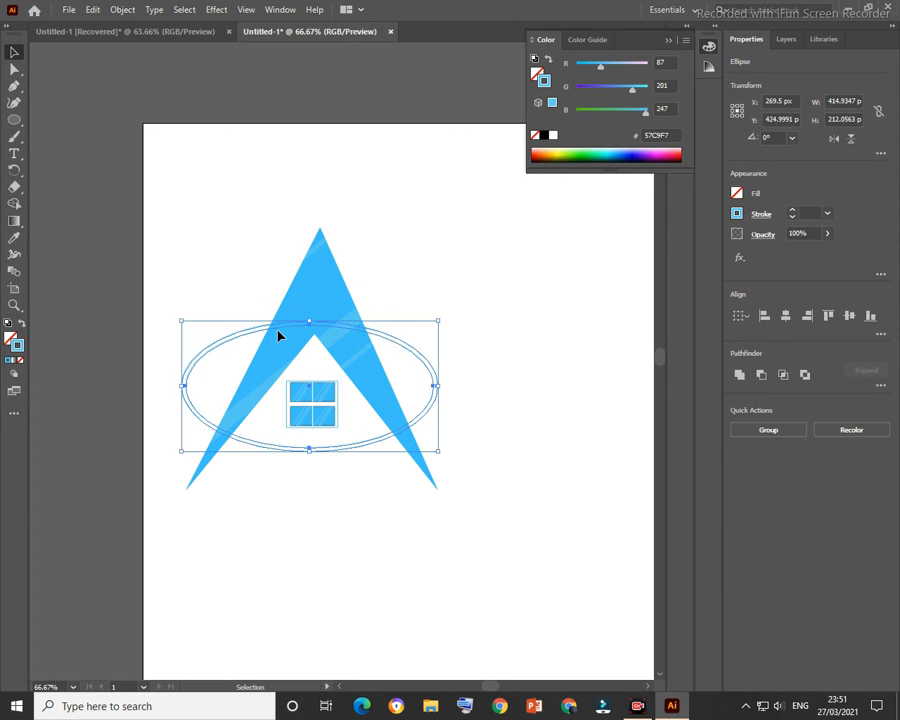
# - Merge the ellipse pieces crossing the upper roof into the roof body, the wide reflection strip and the section below it with Shape Builder
pyautogui.moveTo(223, 213); pyautogui.dragTo(436, 518)
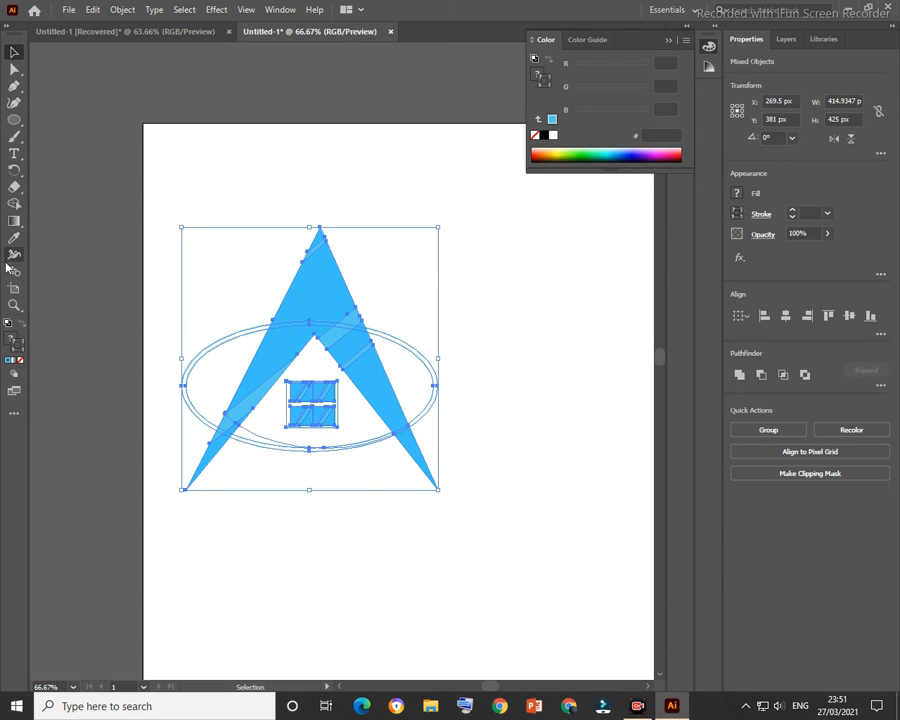
pyautogui.click(14, 203)
pyautogui.click(294, 316)
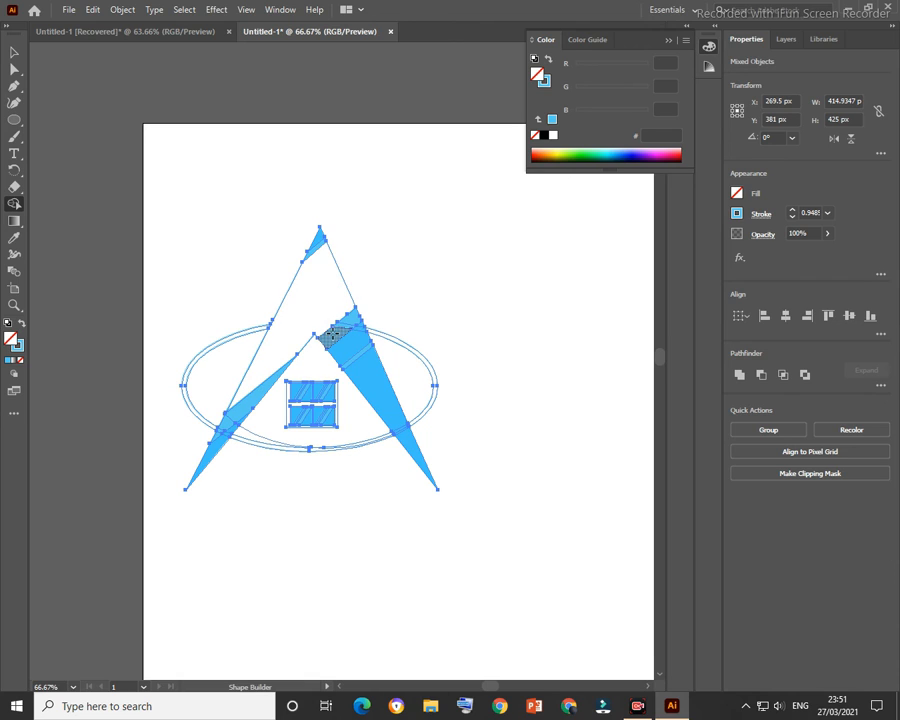
pyautogui.click(345, 320)
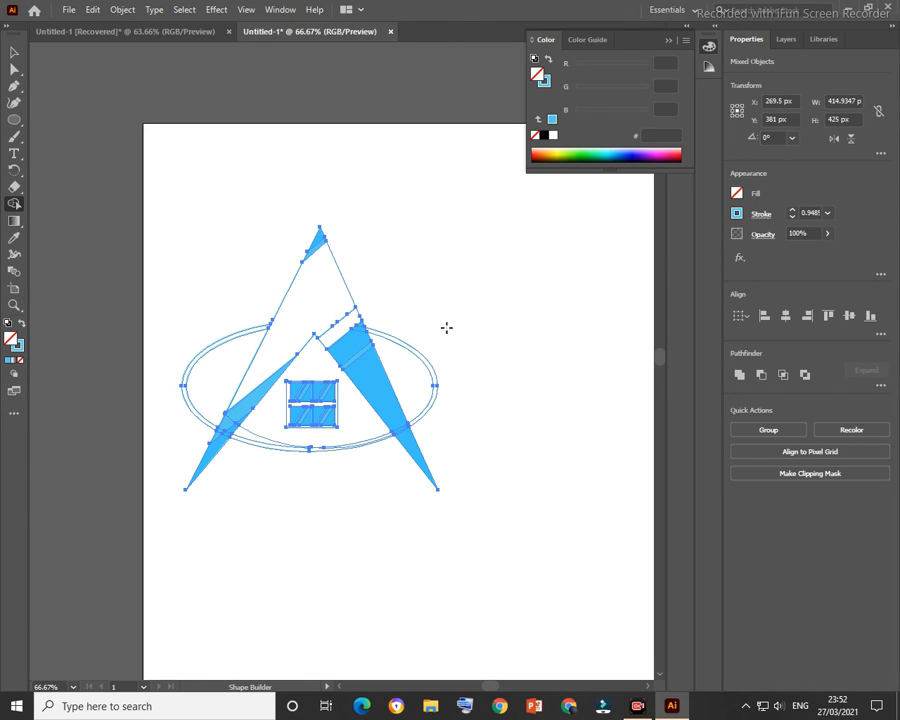
pyautogui.click(357, 335)
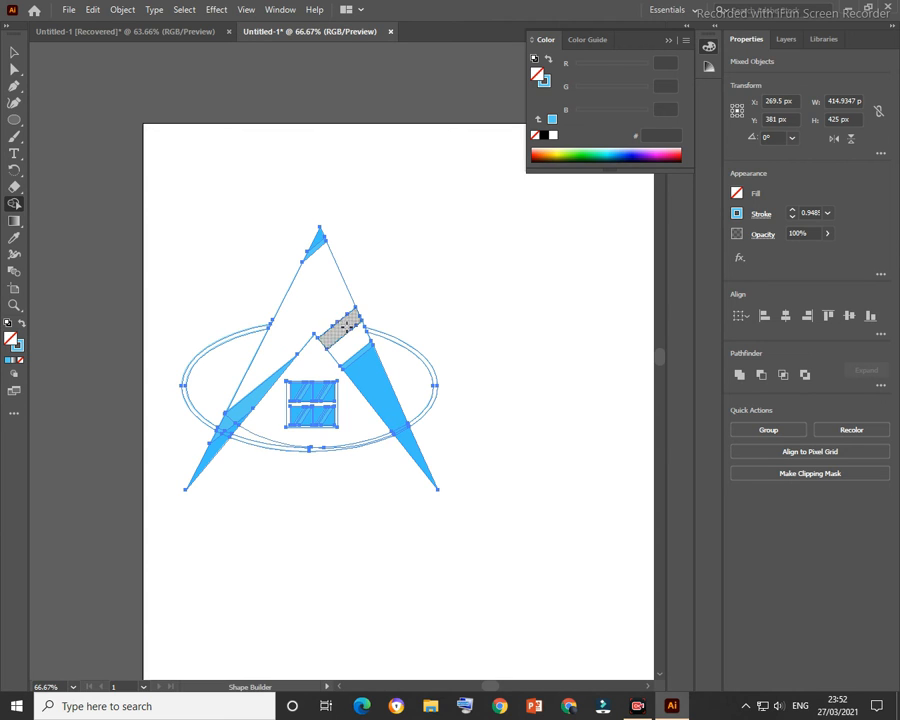
# - Fill the merged upper roof body with the main roof blue 3EBFFF sampled from the left leg
pyautogui.press('v')
pyautogui.click(534, 308)
pyautogui.click(347, 293)
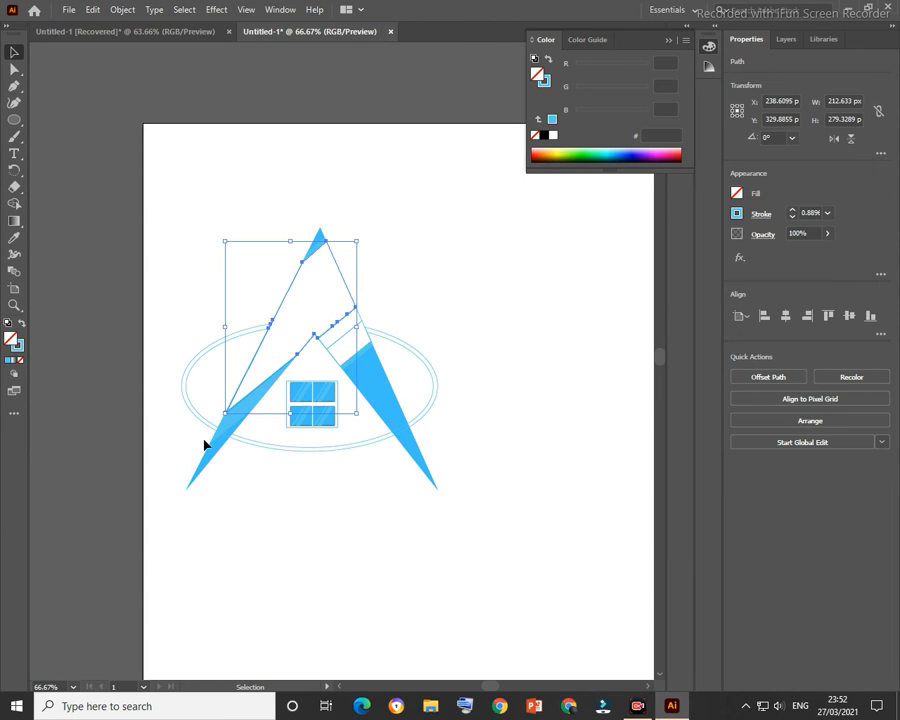
pyautogui.click(14, 237)
pyautogui.click(216, 452)
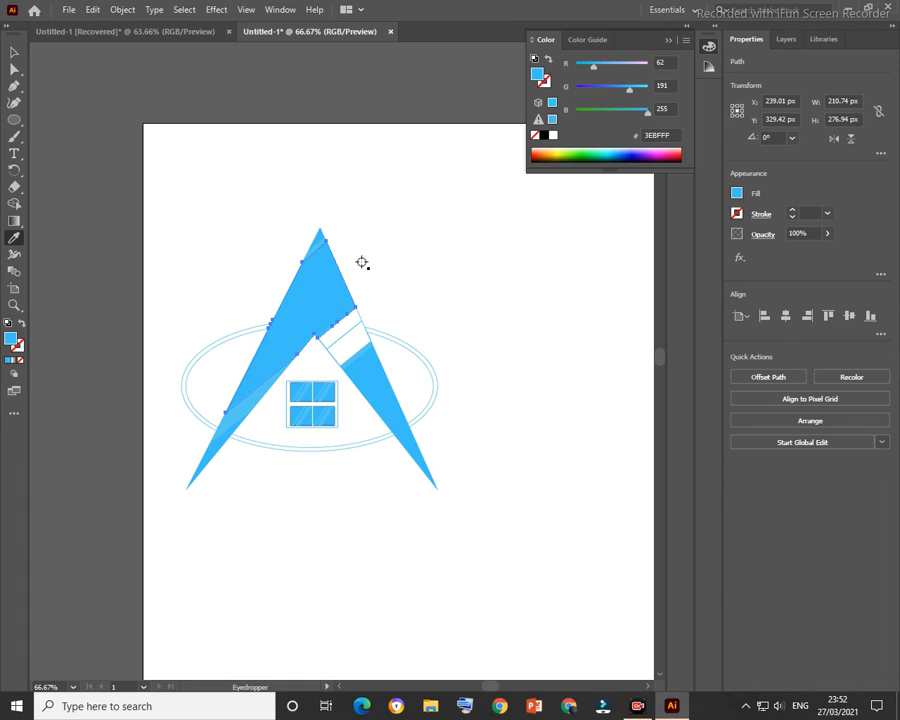
pyautogui.press('v')
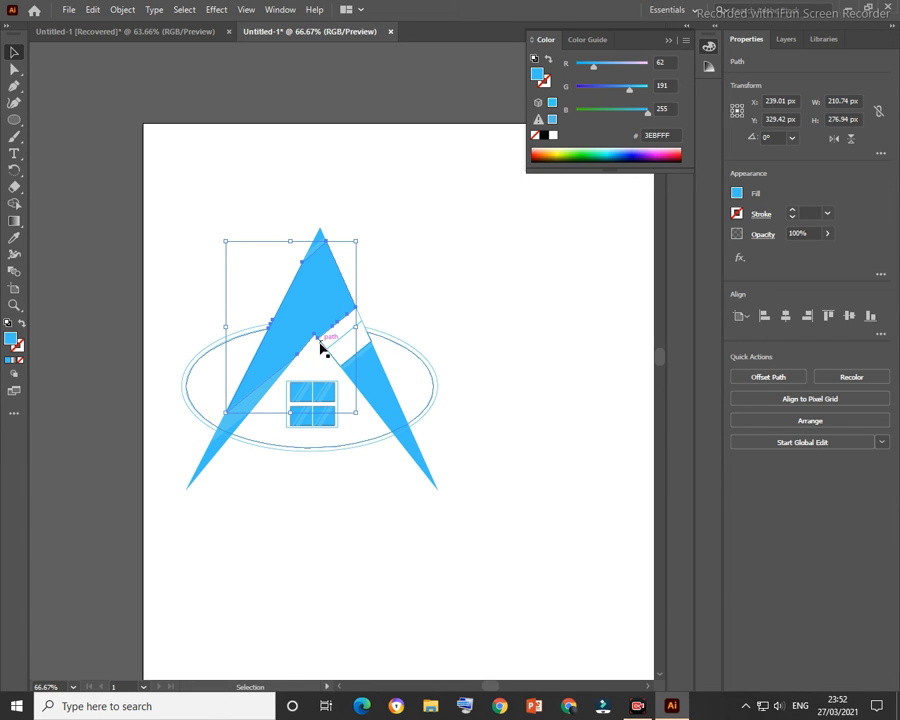
# - Fill the wide reflection strip on the right leg with light blue 57C9F7 sampled from the left leg's reflection
pyautogui.click(360, 320)
pyautogui.press('i')
pyautogui.click(244, 408)
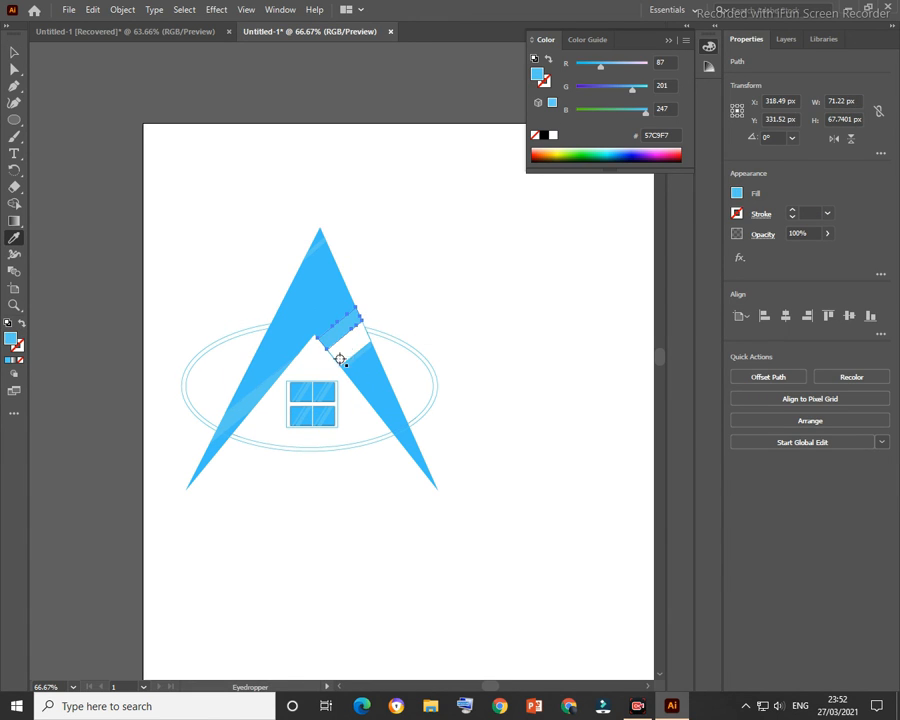
pyautogui.press('v')
# - Fill the empty roof section between the right leg's two reflection strips with the main roof blue 3EBFFF sampled from that leg
pyautogui.click(321, 365)
pyautogui.click(367, 345)
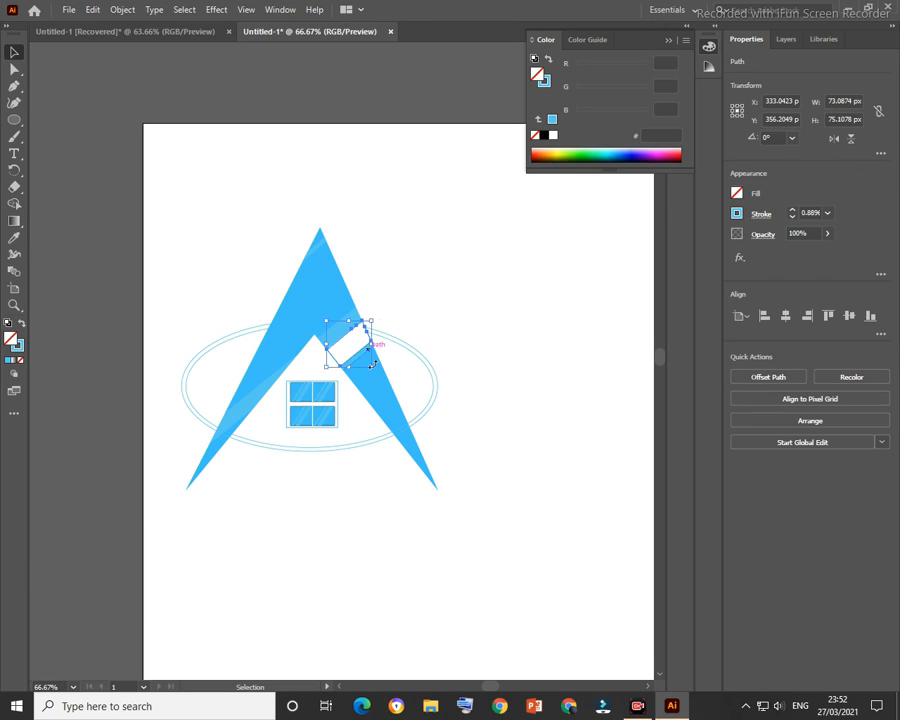
pyautogui.press('i')
pyautogui.click(384, 420)
pyautogui.press('v')
pyautogui.click(418, 330)
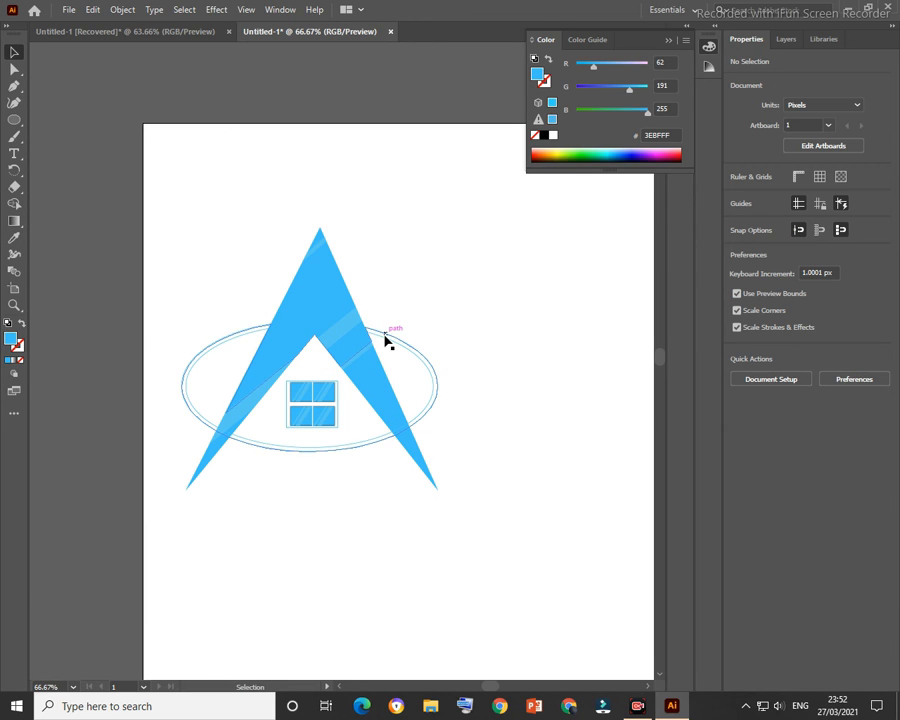
# - Fill the ellipse areas on both sides of the roof and around the window with blue using the Shape Builder tool
pyautogui.moveTo(218, 244); pyautogui.dragTo(414, 524)
pyautogui.click(15, 204)
pyautogui.moveTo(398, 305)
pyautogui.mouseDown()
pyautogui.moveTo(410, 376)
pyautogui.moveTo(425, 400)
pyautogui.mouseUp()
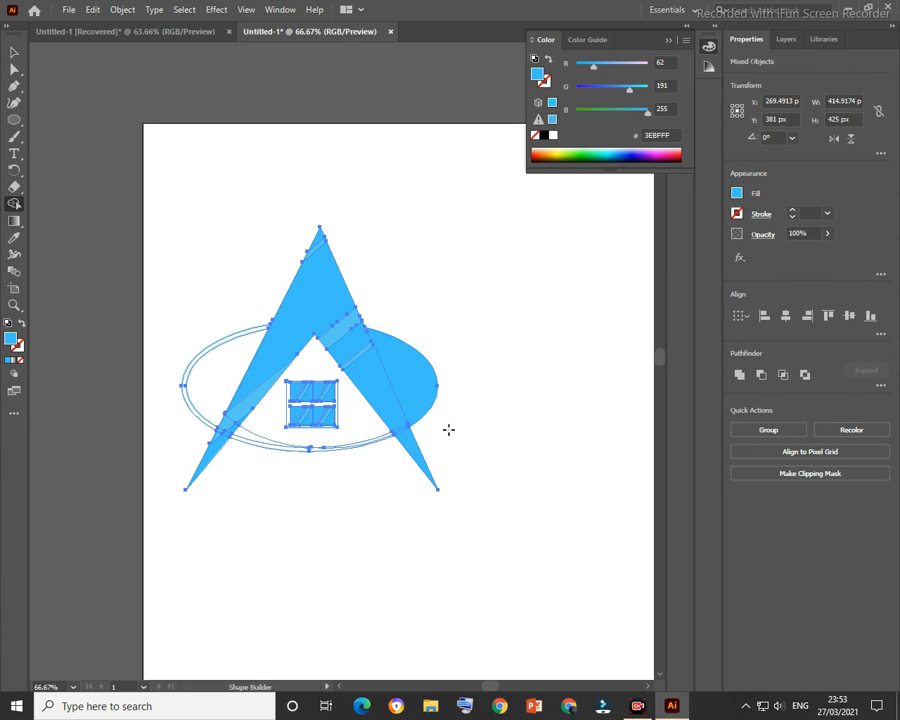
pyautogui.hotkey('ctrl', 'z')
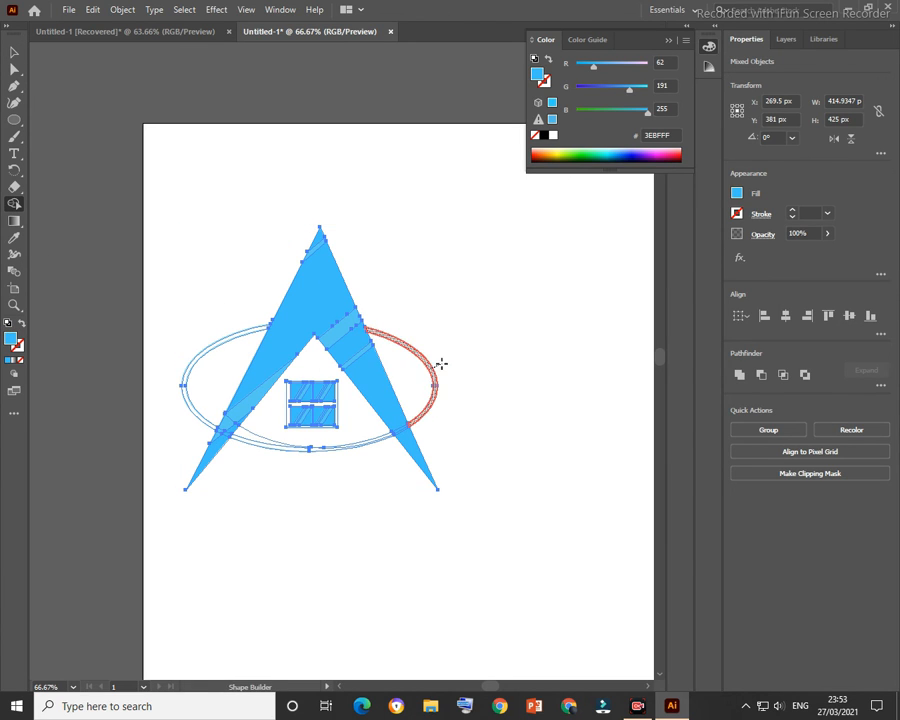
pyautogui.click(423, 372)
pyautogui.click(205, 352)
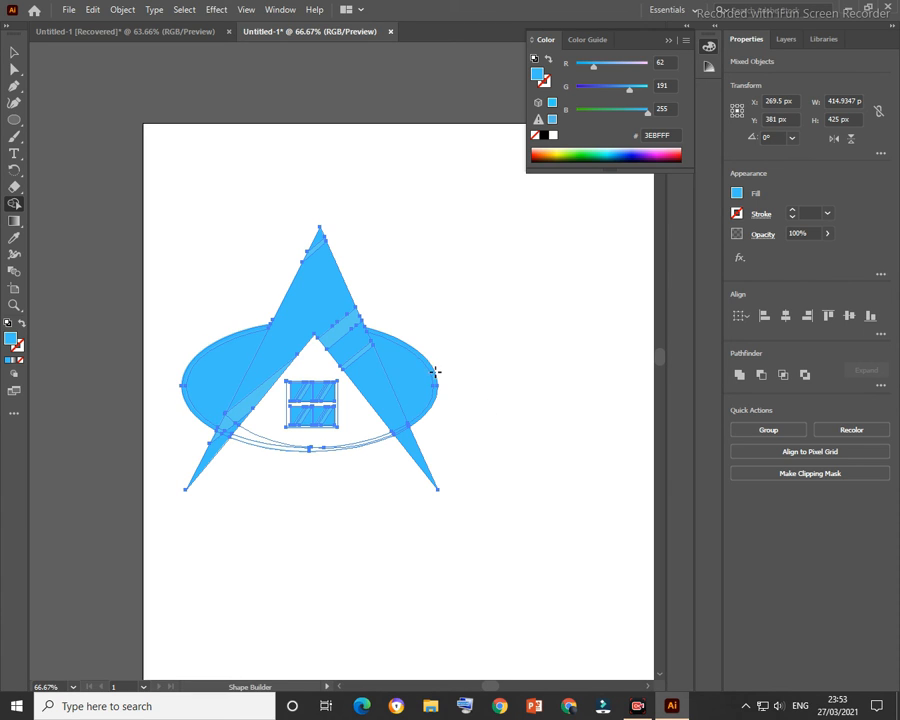
pyautogui.click(274, 422)
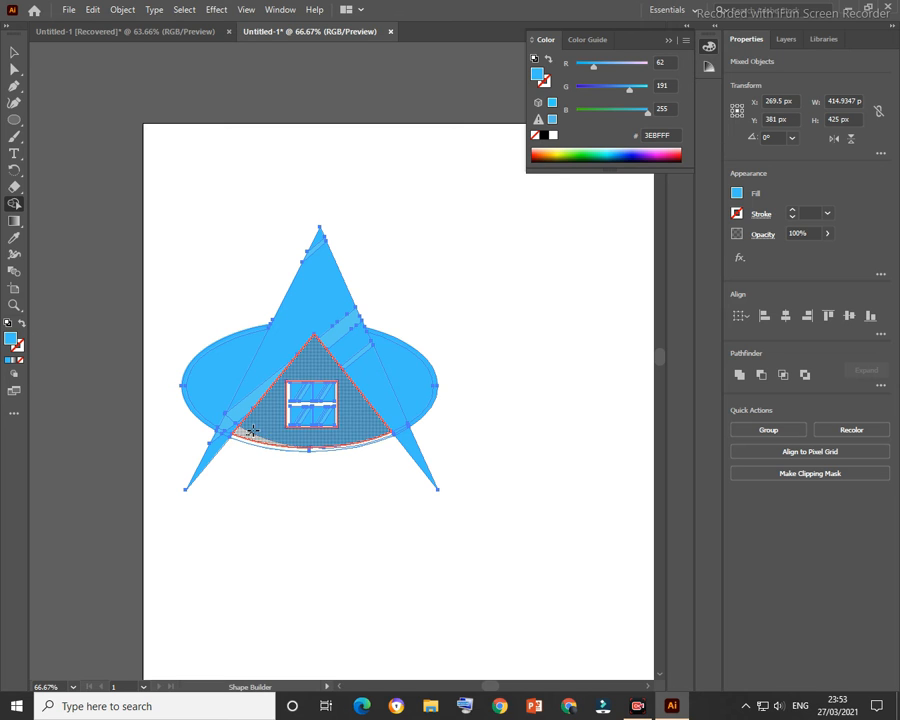
# - Merge the ring's lower band with its side bands across both roof legs with the Shape Builder tool
pyautogui.scroll(4, 403, 437)
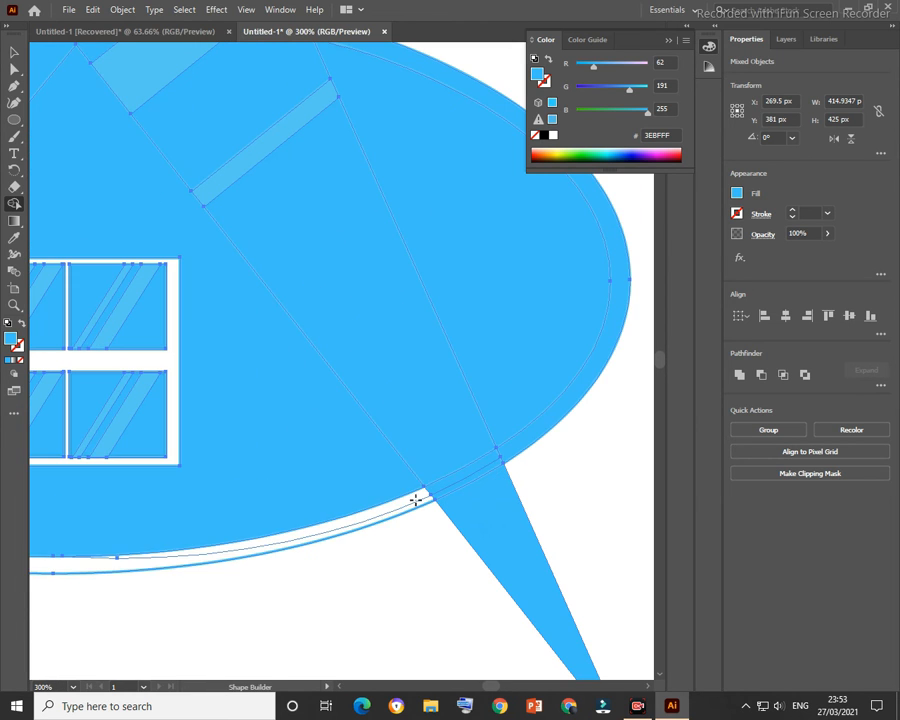
pyautogui.click(412, 502)
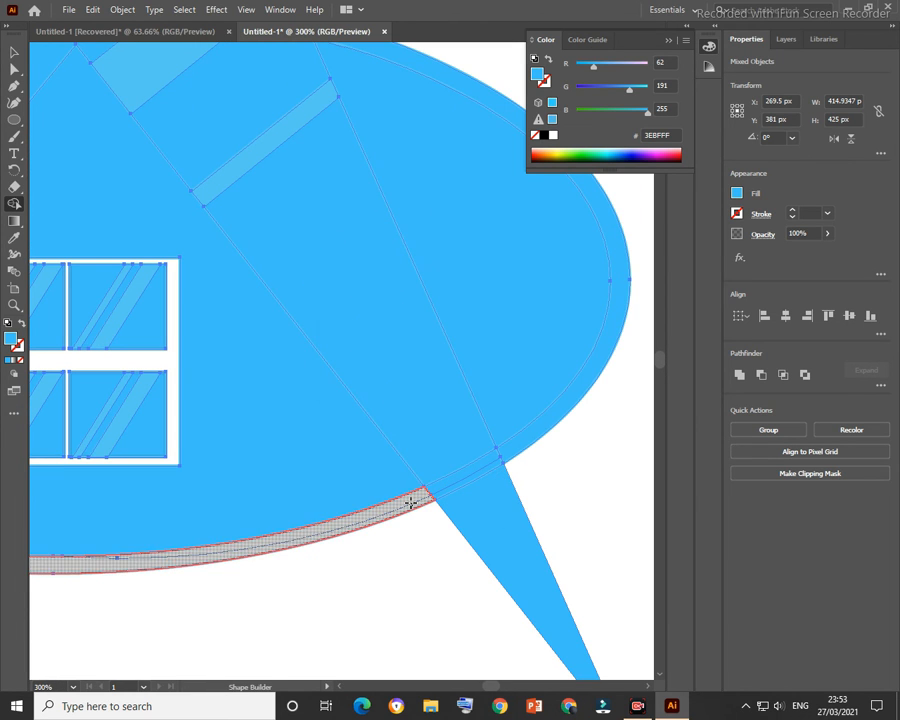
pyautogui.moveTo(425, 503)
pyautogui.mouseDown()
pyautogui.moveTo(428, 492)
pyautogui.moveTo(488, 460)
pyautogui.mouseUp()
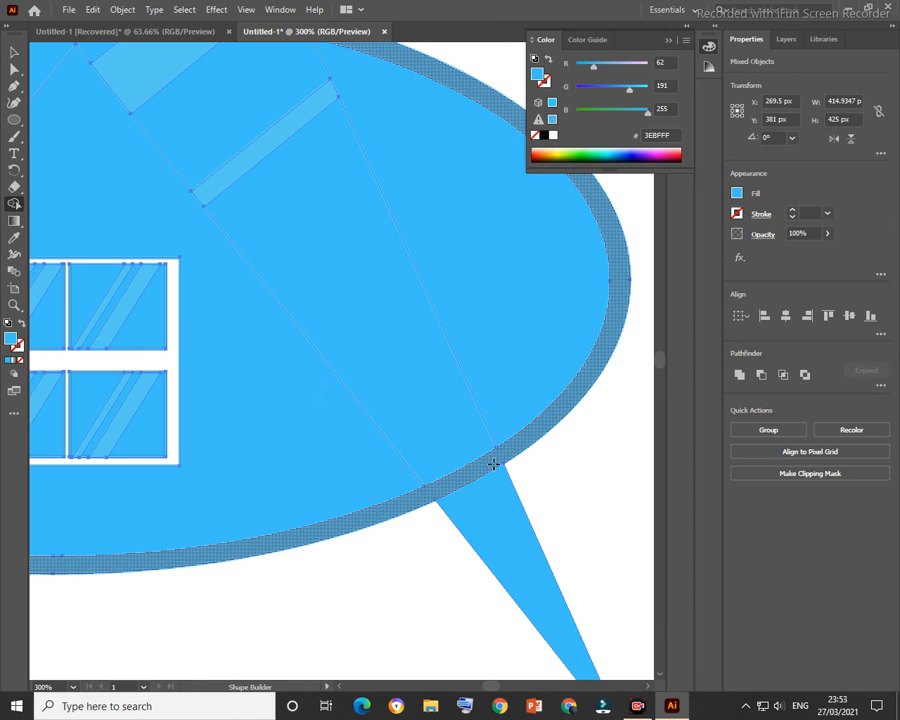
pyautogui.hscroll(1, 256, 543)
pyautogui.hscroll(-8, 254, 530)
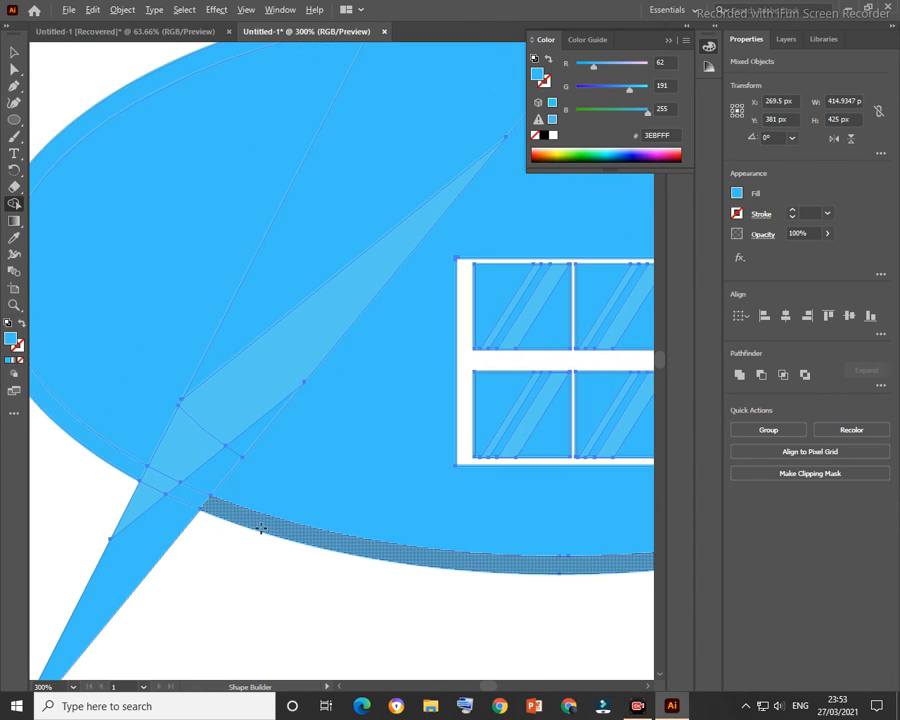
pyautogui.moveTo(142, 479); pyautogui.dragTo(145, 481)
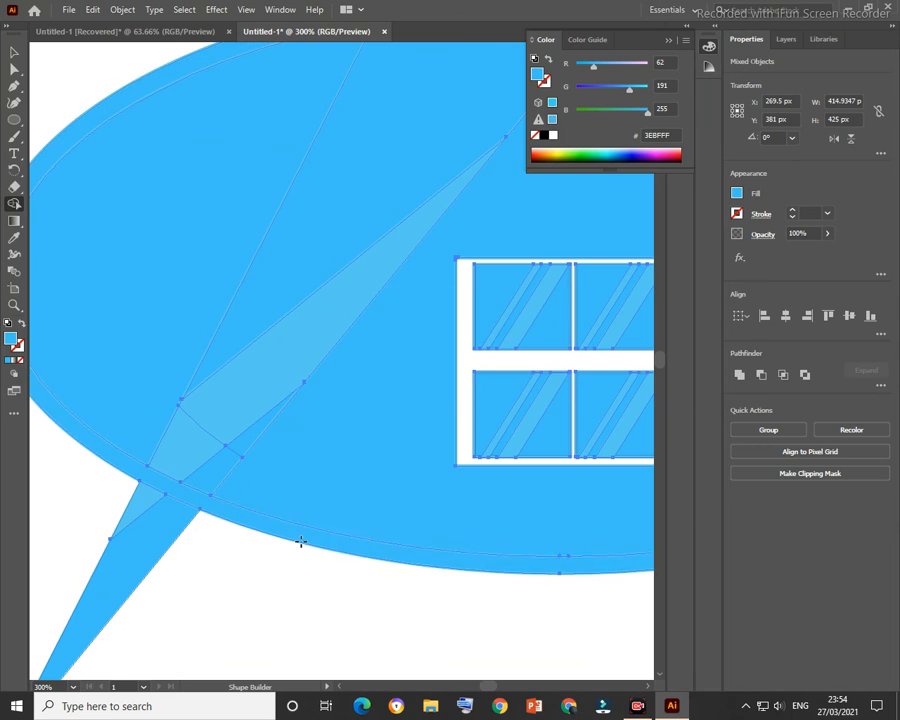
# - Remove the fill from the area around the window between the roof legs and the ring
pyautogui.scroll(-2, 380, 570)
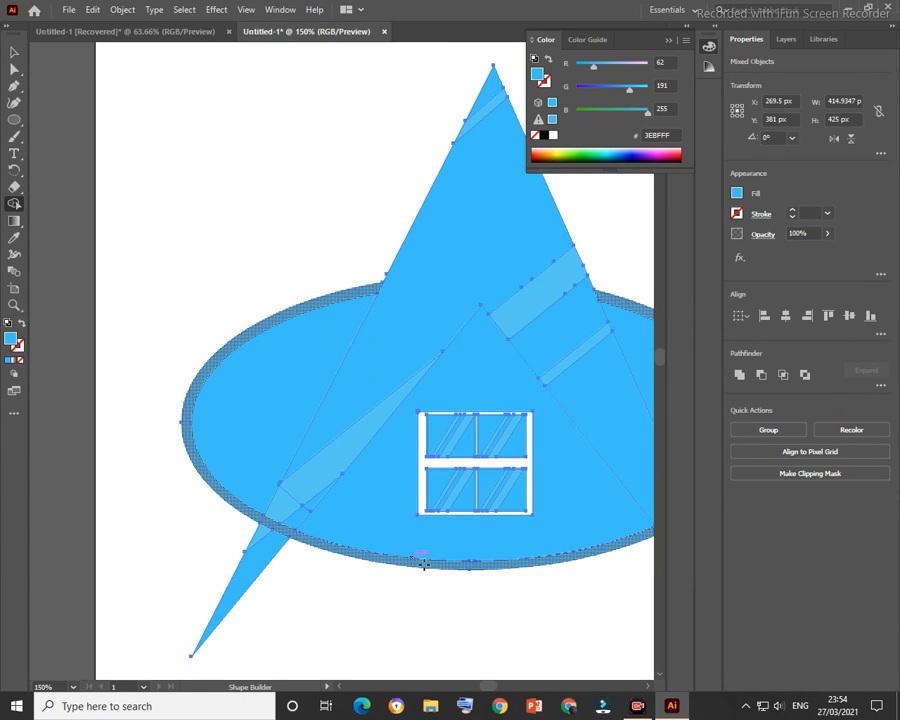
pyautogui.press('h')
pyautogui.hotkey('ctrl', '0')
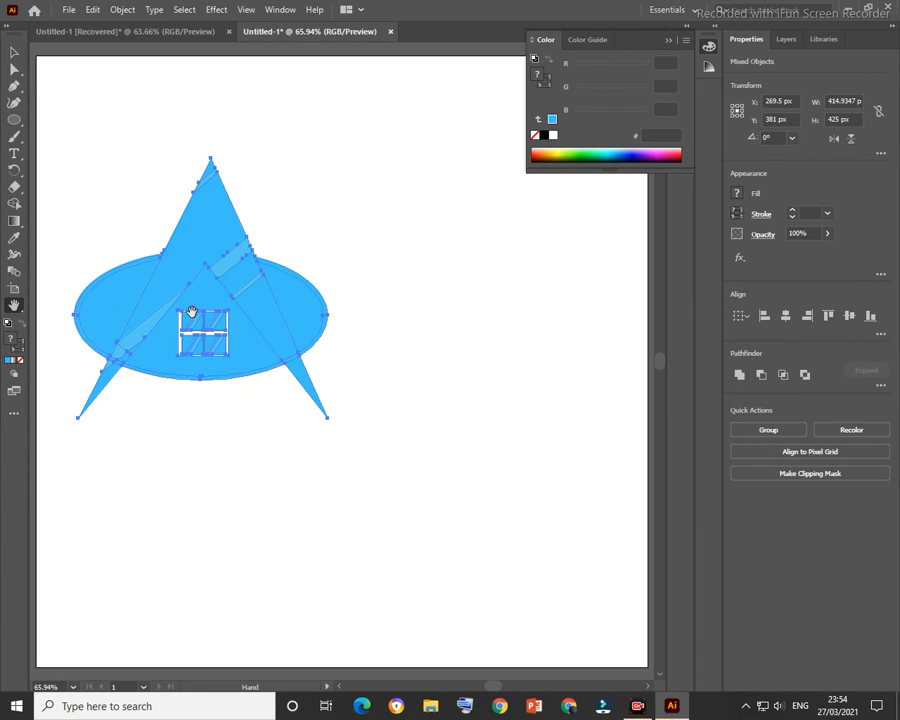
pyautogui.press('z')
pyautogui.moveTo(56, 110); pyautogui.dragTo(361, 481)
pyautogui.press('v')
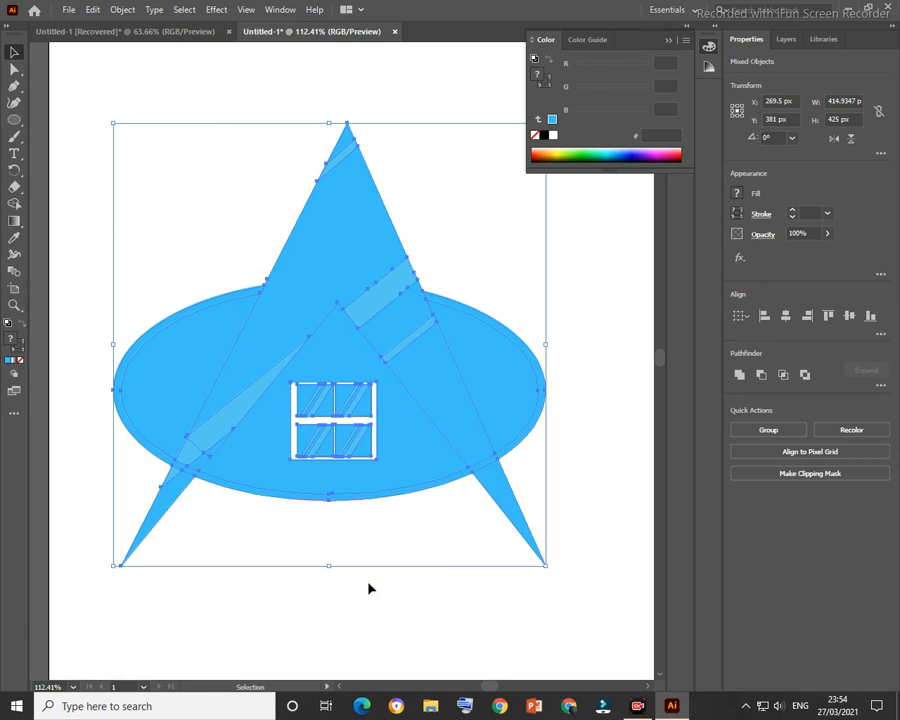
pyautogui.click(368, 584)
pyautogui.click(278, 490)
pyautogui.click(20, 359)
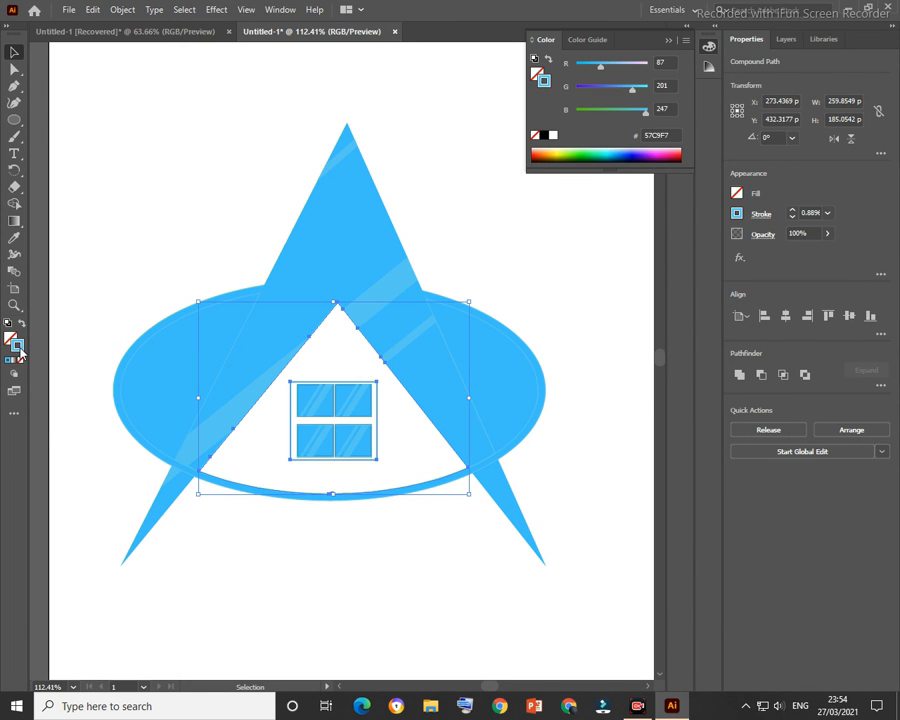
pyautogui.click(647, 354)
# - Remove the fill and stroke from the two ellipse areas between the ring and the outer sides of the roof legs
pyautogui.click(533, 371)
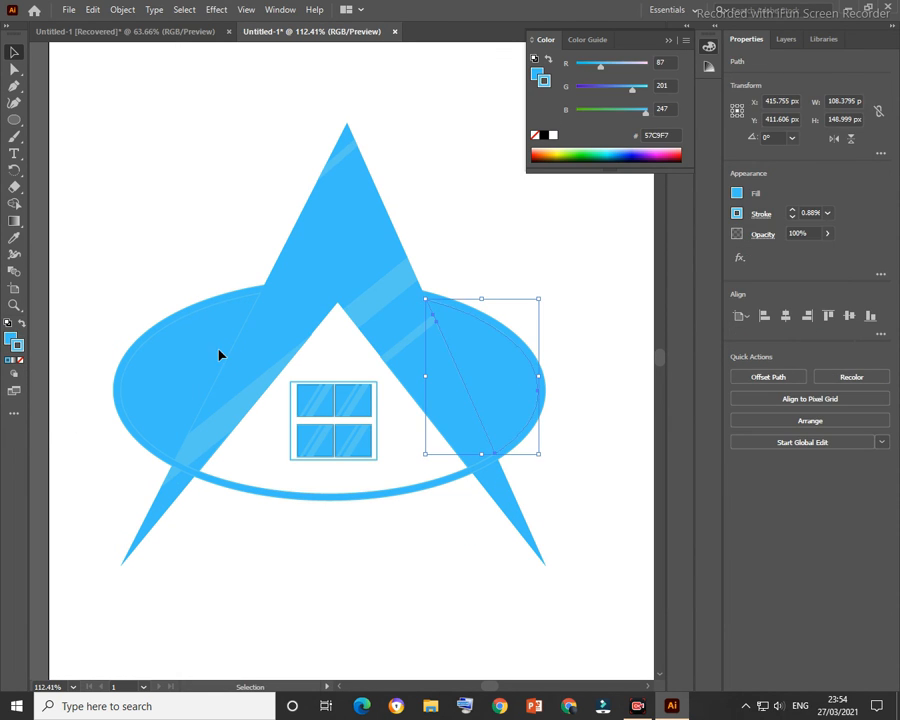
pyautogui.keyDown('shift'); pyautogui.click(165, 333); pyautogui.keyUp('shift')
pyautogui.click(20, 359)
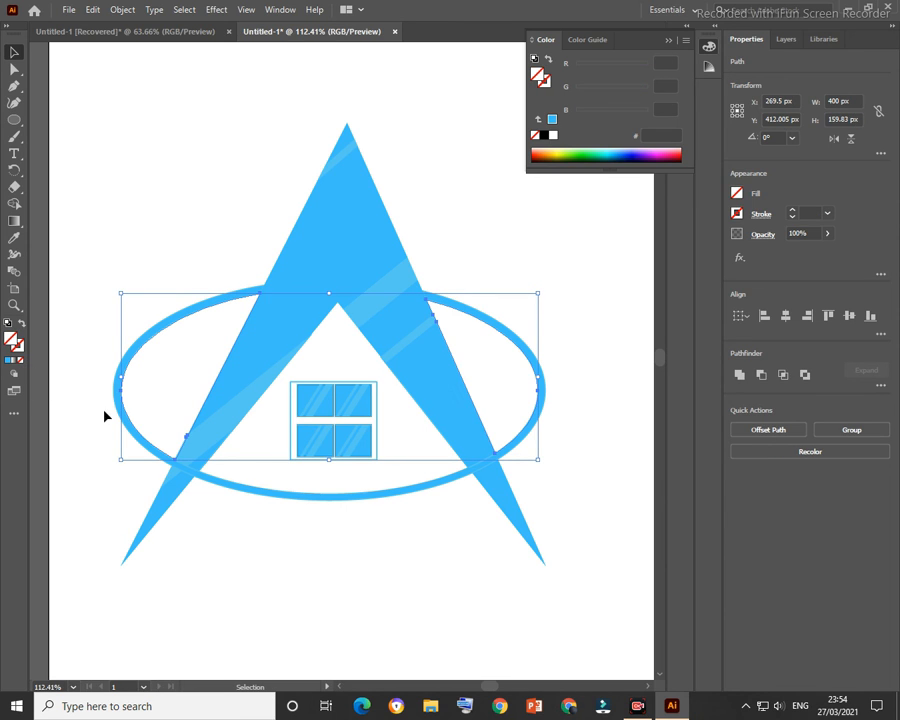
pyautogui.click(240, 547)
pyautogui.hotkey('ctrl', 'z')
pyautogui.hotkey('ctrl', 'z')
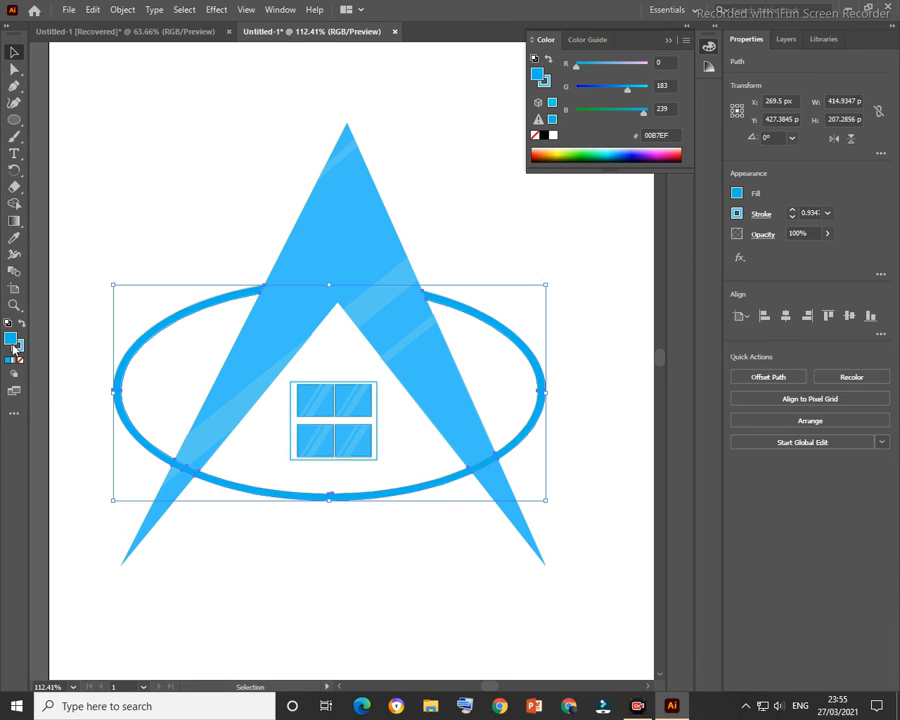
# - Fill the elliptical ring with red B72121
pyautogui.doubleClick(12, 342)
pyautogui.moveTo(704, 322); pyautogui.dragTo(701, 248)
pyautogui.click(643, 346)
pyautogui.click(829, 301)
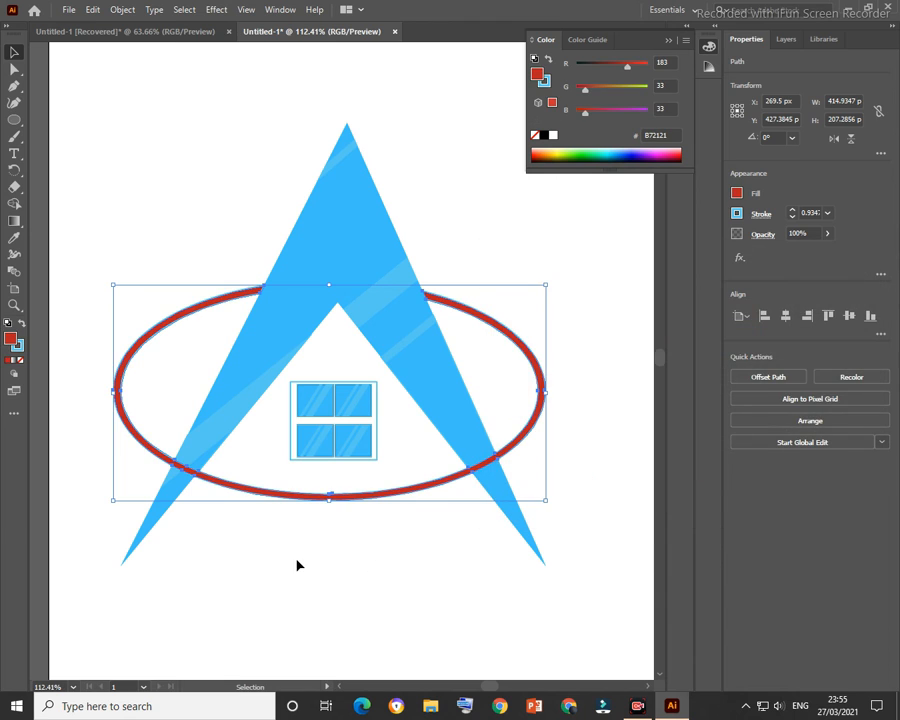
# - Set the elliptical ring's fill to reddish brown 965050 and remove its blue stroke
pyautogui.doubleClick(18, 343)
pyautogui.click(578, 366)
pyautogui.click(831, 299)
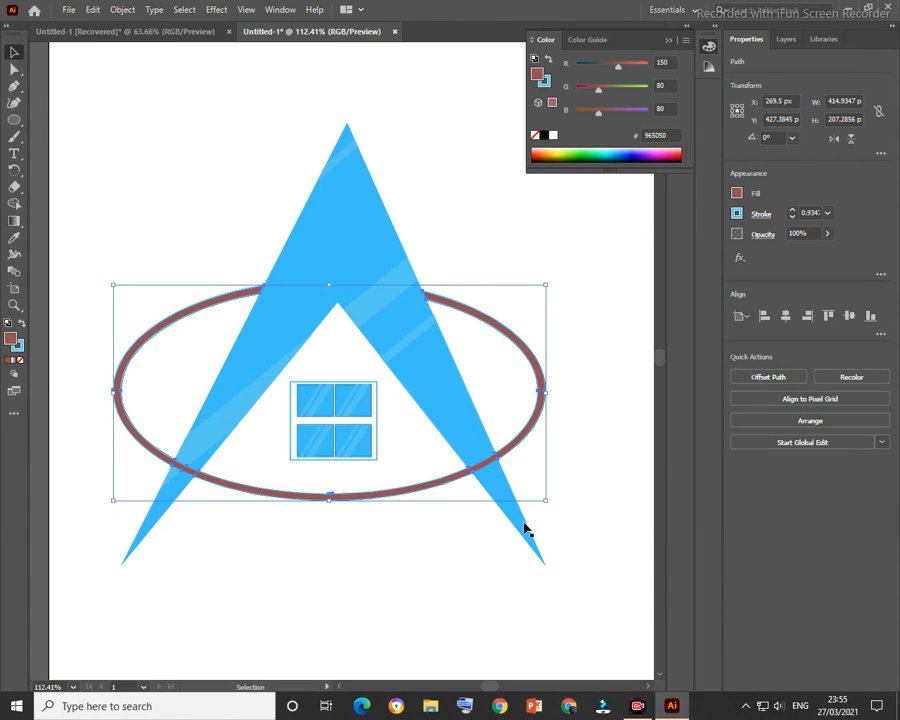
pyautogui.click(325, 602)
pyautogui.click(299, 496)
pyautogui.click(428, 606)
# - Export the logo as a PNG named logo png in the yt ill img folder, at 72 ppi with a transparent background
pyautogui.scroll(-2, 426, 603)
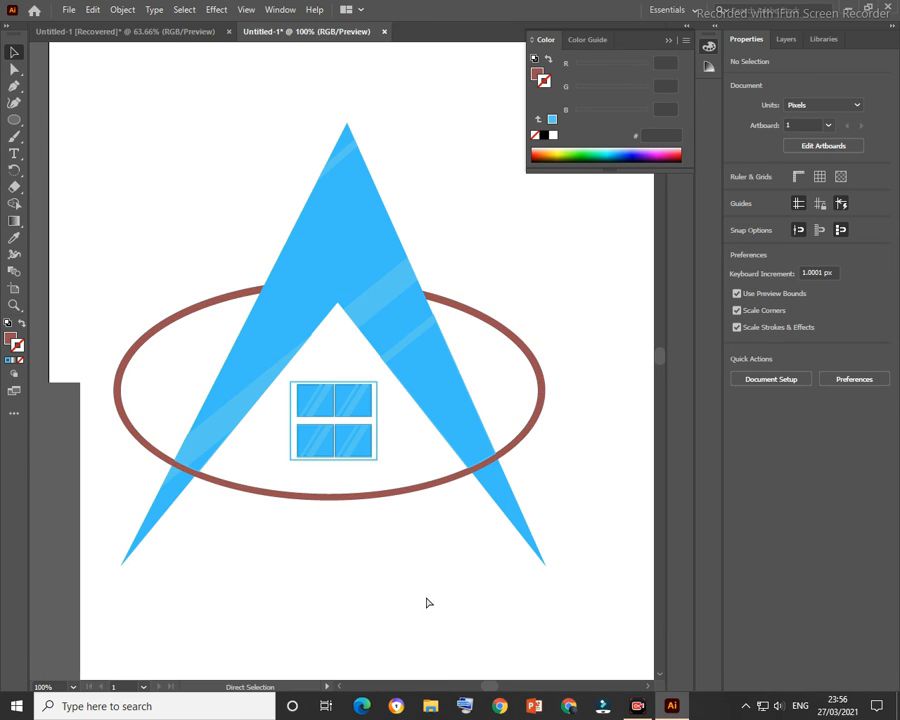
pyautogui.moveTo(488, 686)
pyautogui.mouseDown()
pyautogui.moveTo(496, 684)
pyautogui.moveTo(490, 690)
pyautogui.mouseUp()
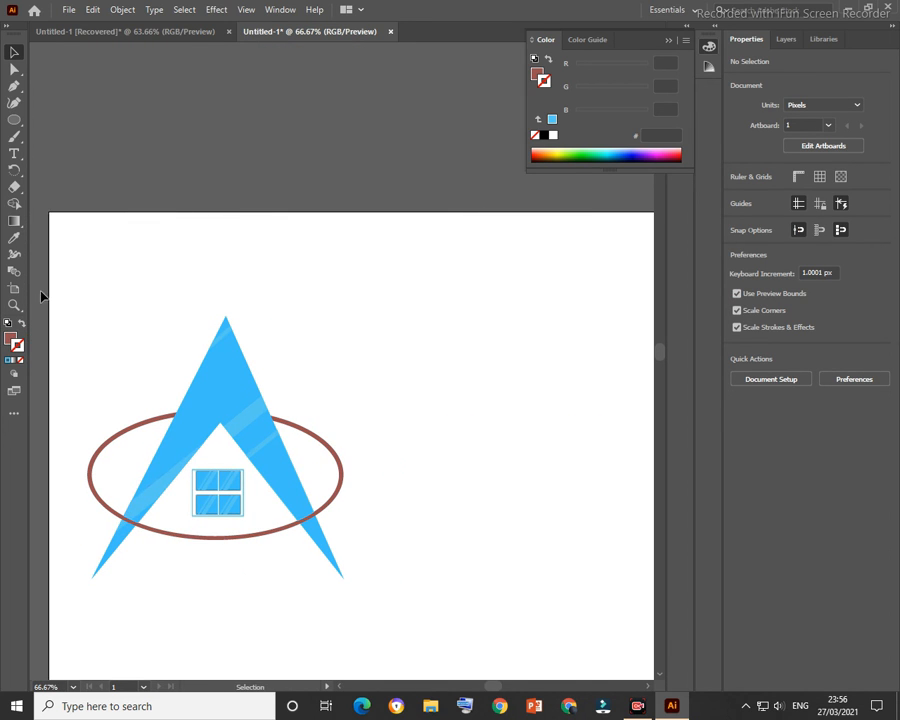
pyautogui.click(14, 85)
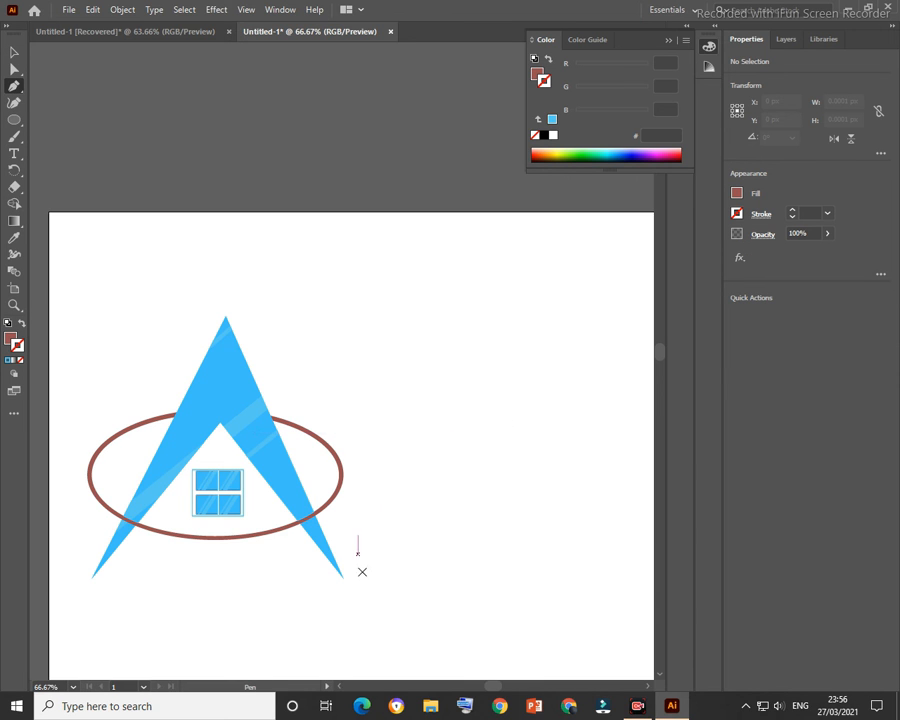
pyautogui.click(69, 9)
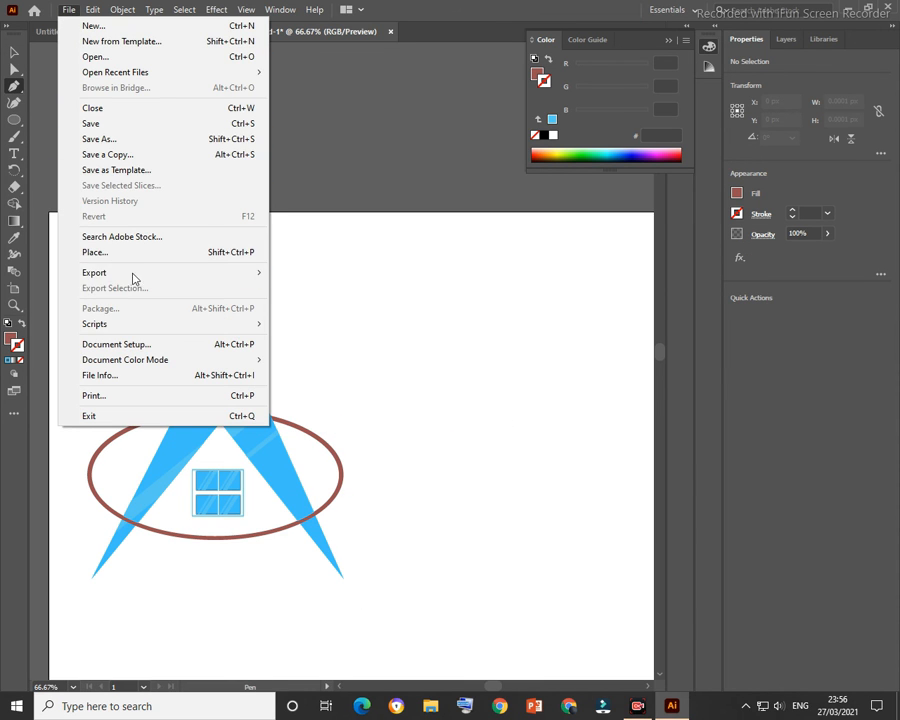
pyautogui.moveTo(130, 269)
pyautogui.click(350, 290)
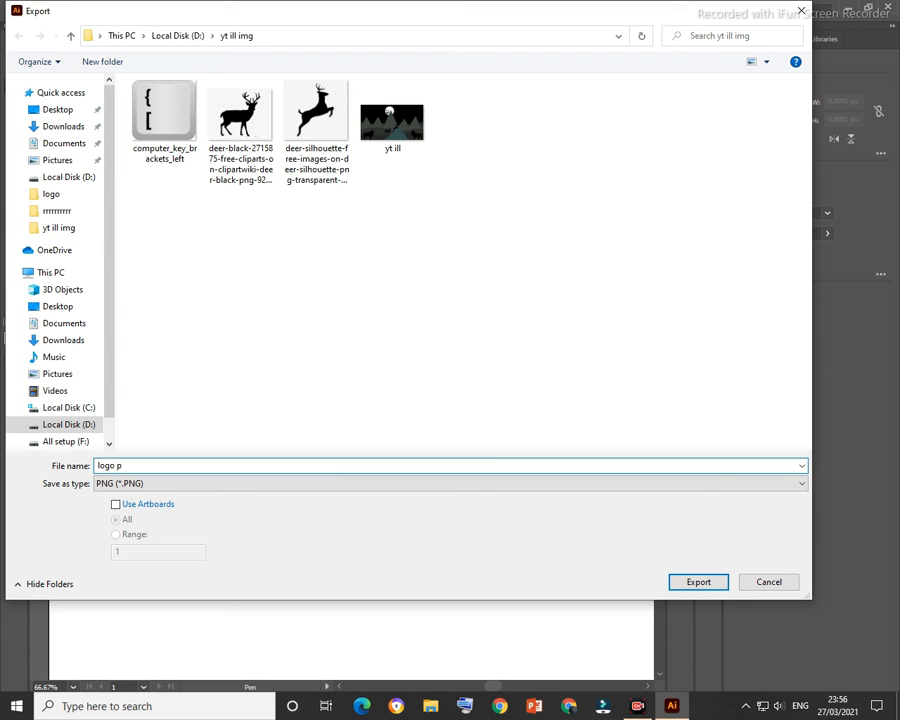
pyautogui.click(699, 582)
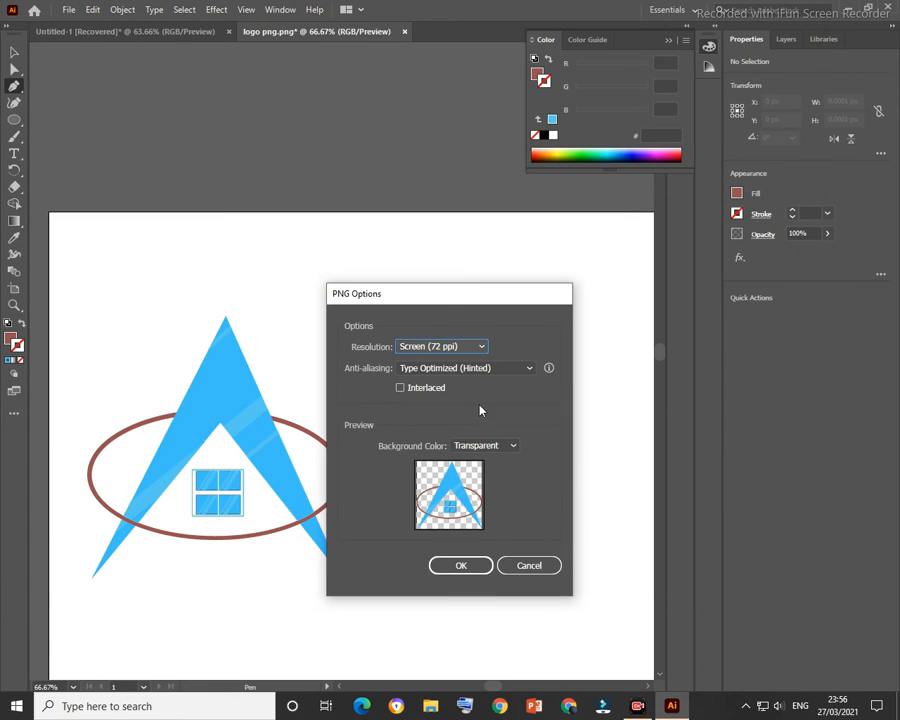
pyautogui.click(461, 370)
pyautogui.click(462, 415)
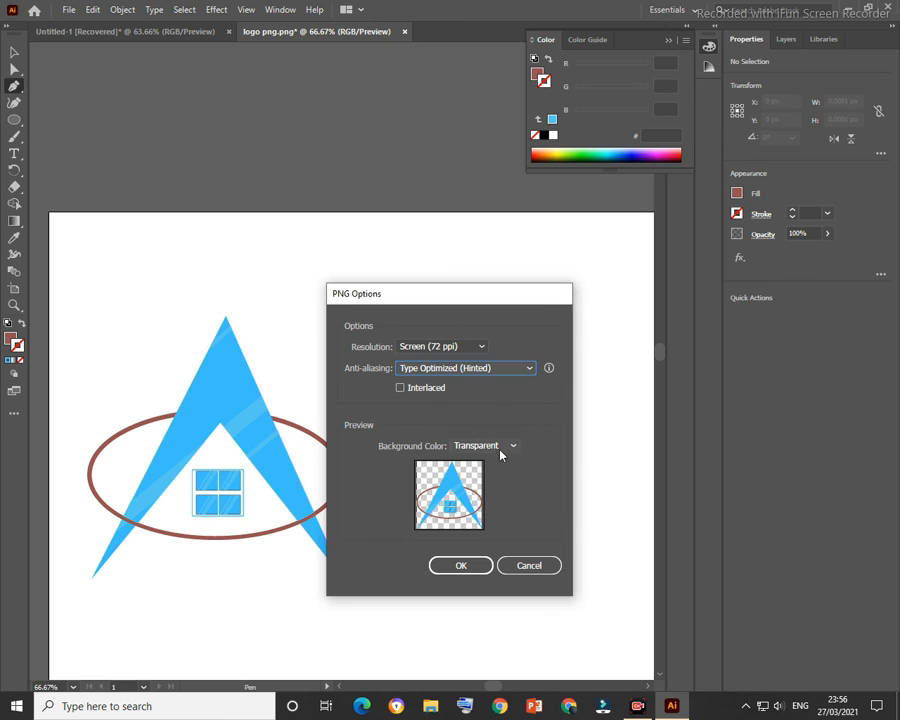
pyautogui.click(478, 573)
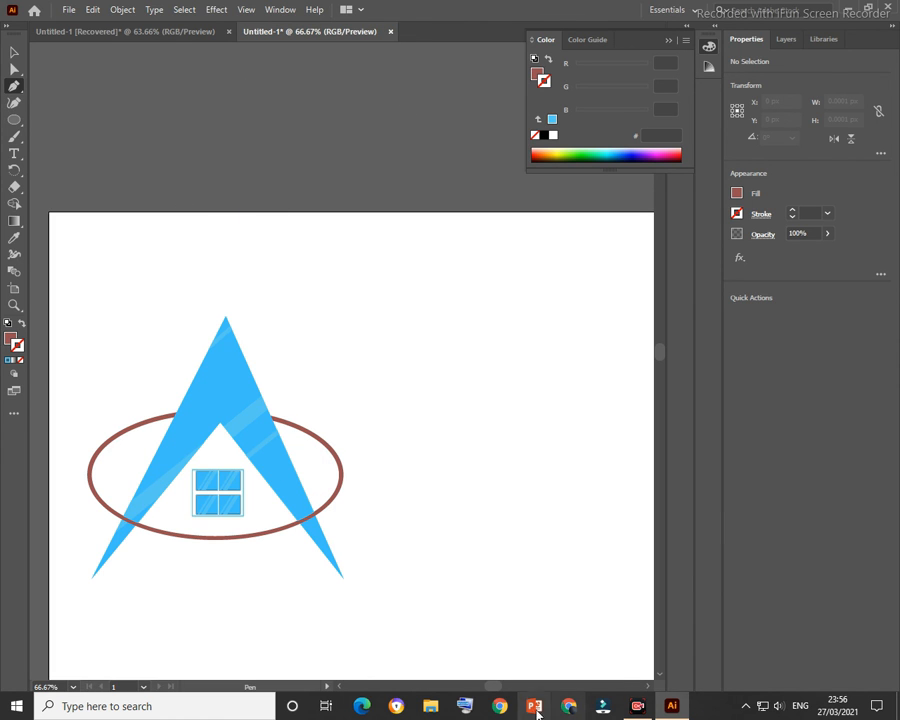
# - Switch to File Explorer and view the exported logo png image in the yt ill img folder
pyautogui.click(430, 706)
pyautogui.click(660, 162)
pyautogui.doubleClick(660, 162)
pyautogui.doubleClick(391, 108)
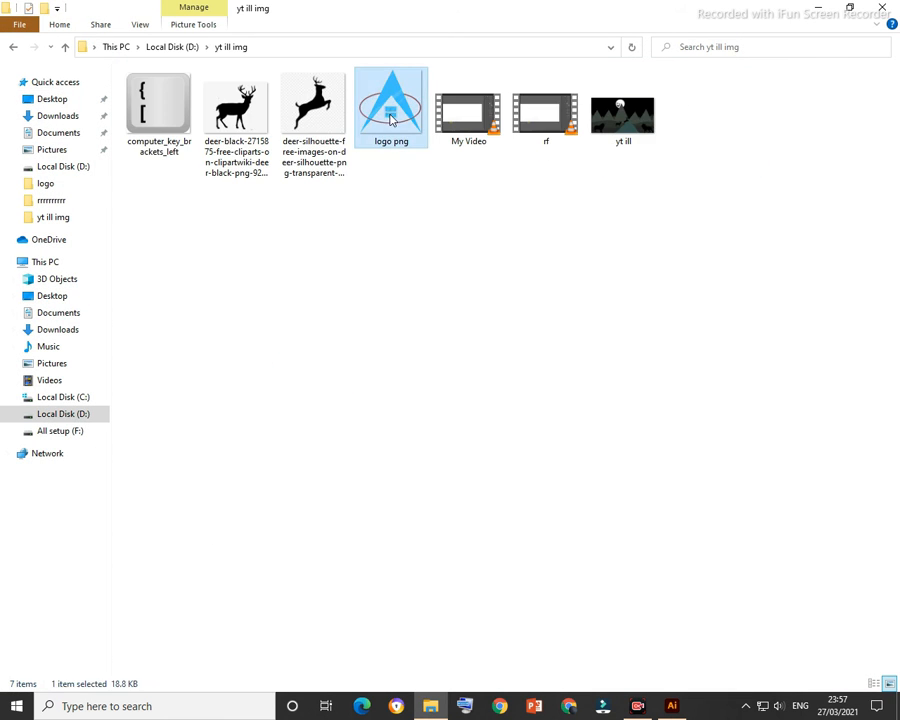
pyautogui.click(882, 8)
# - Open 3D Glass Logo Mockup from New folder (3) inside drive D's mocup folder in Photoshop
pyautogui.click(14, 48)
pyautogui.click(63, 413)
pyautogui.doubleClick(311, 105)
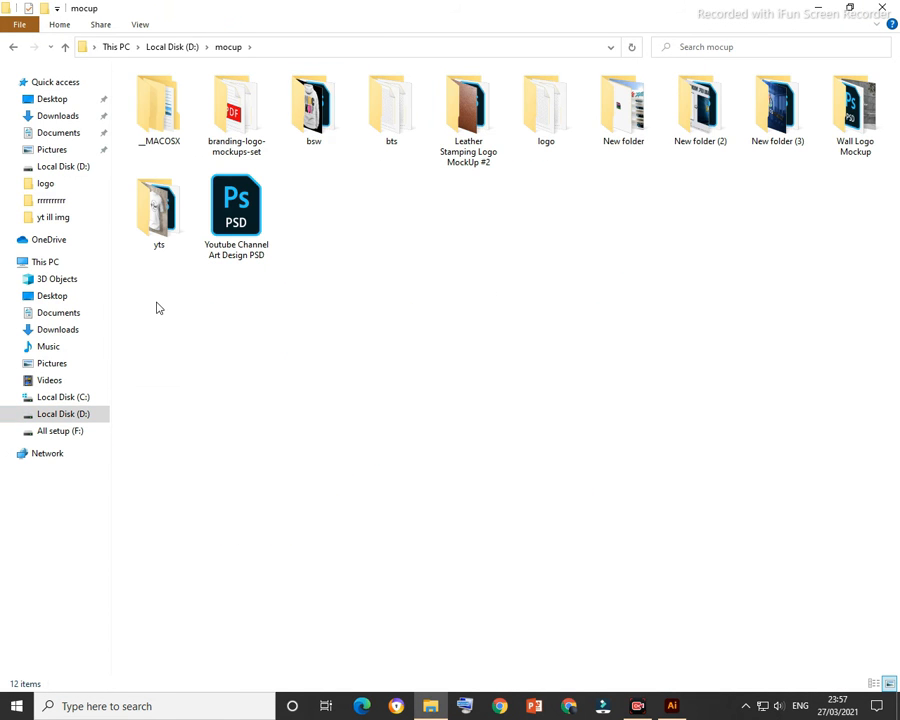
pyautogui.doubleClick(716, 126)
pyautogui.click(14, 48)
pyautogui.doubleClick(778, 112)
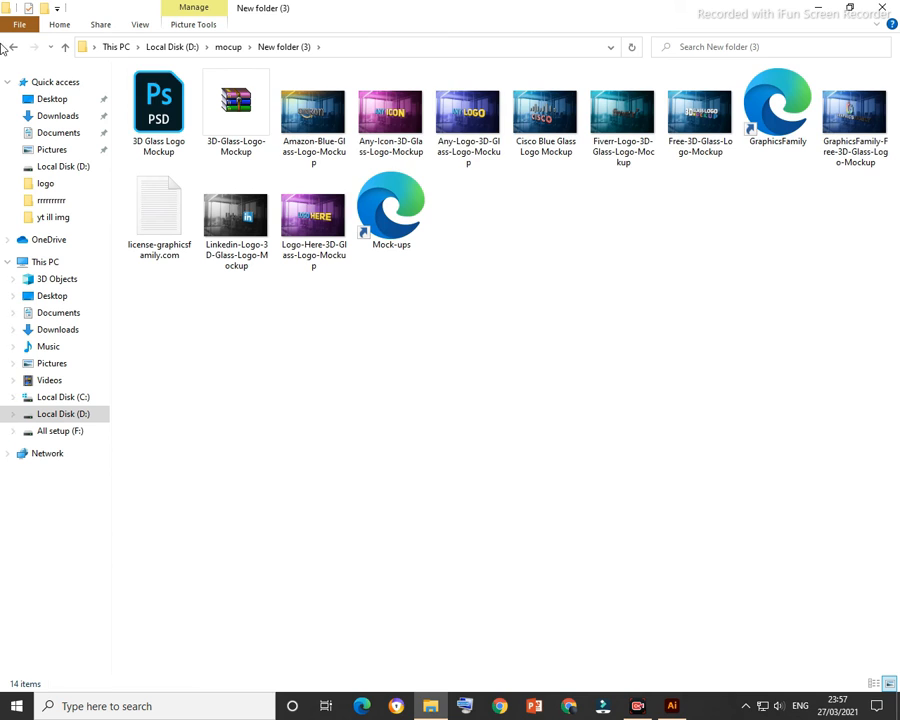
pyautogui.click(12, 47)
pyautogui.doubleClick(798, 113)
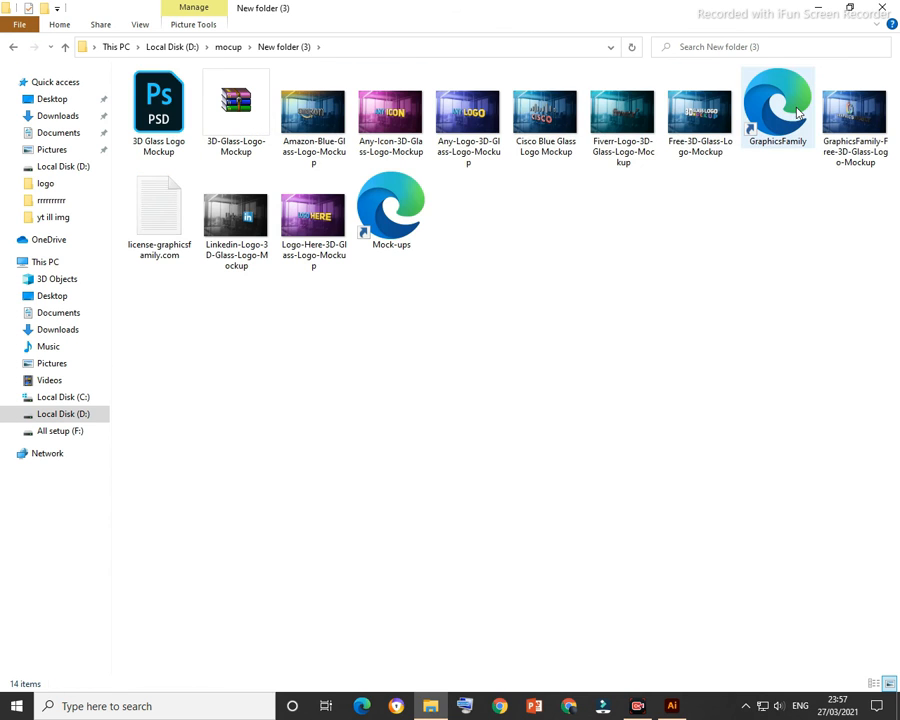
pyautogui.doubleClick(178, 116)
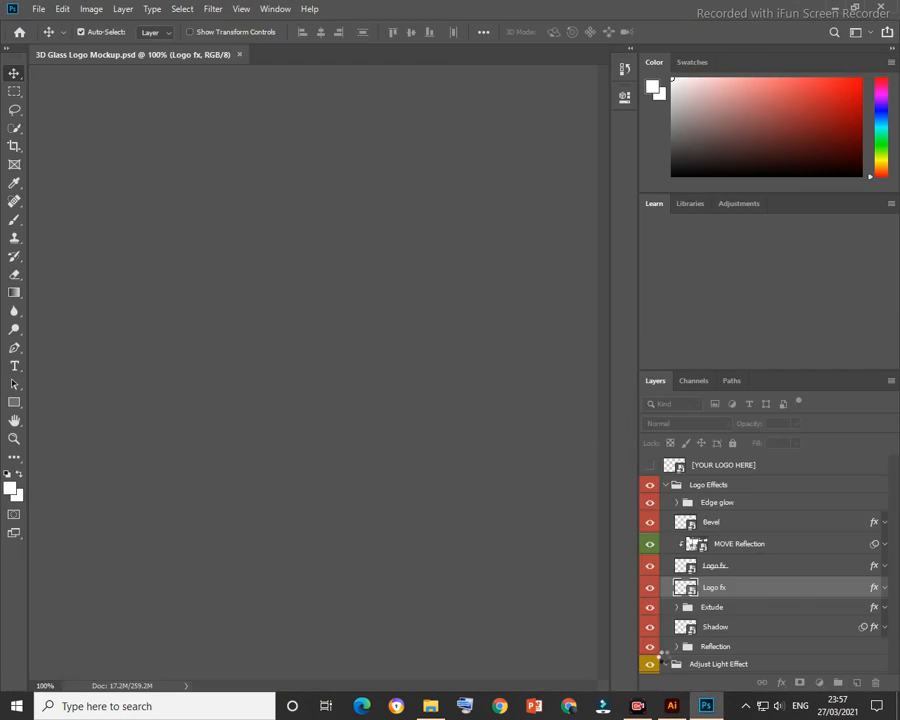
# - Switch the visibility of the lower Logo fx and Shadow layers to compare their effect on the mockup
pyautogui.scroll(-1, 704, 545)
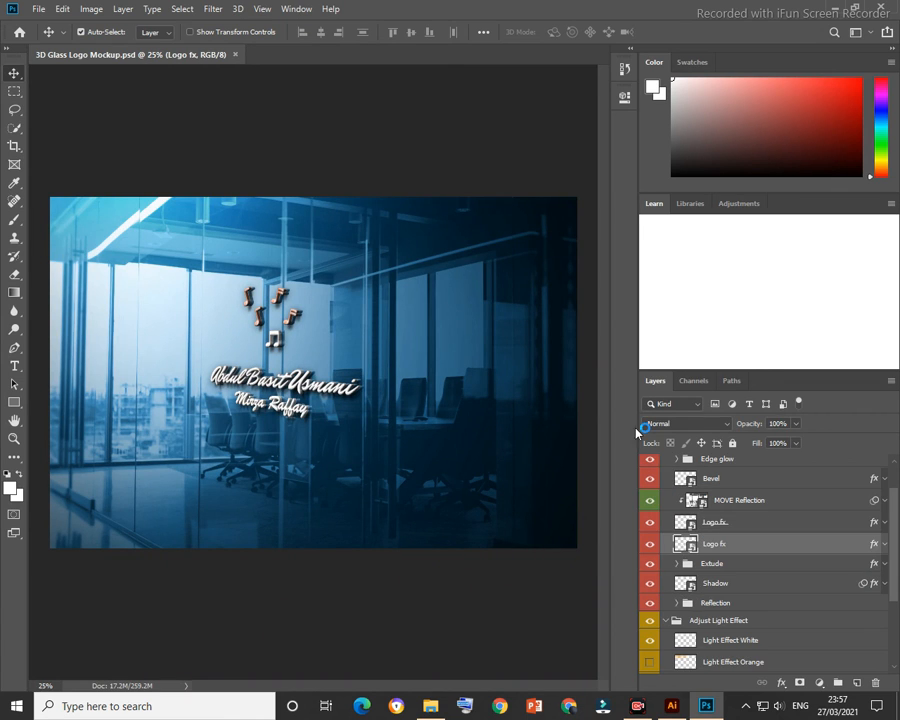
pyautogui.click(649, 547)
pyautogui.click(649, 547)
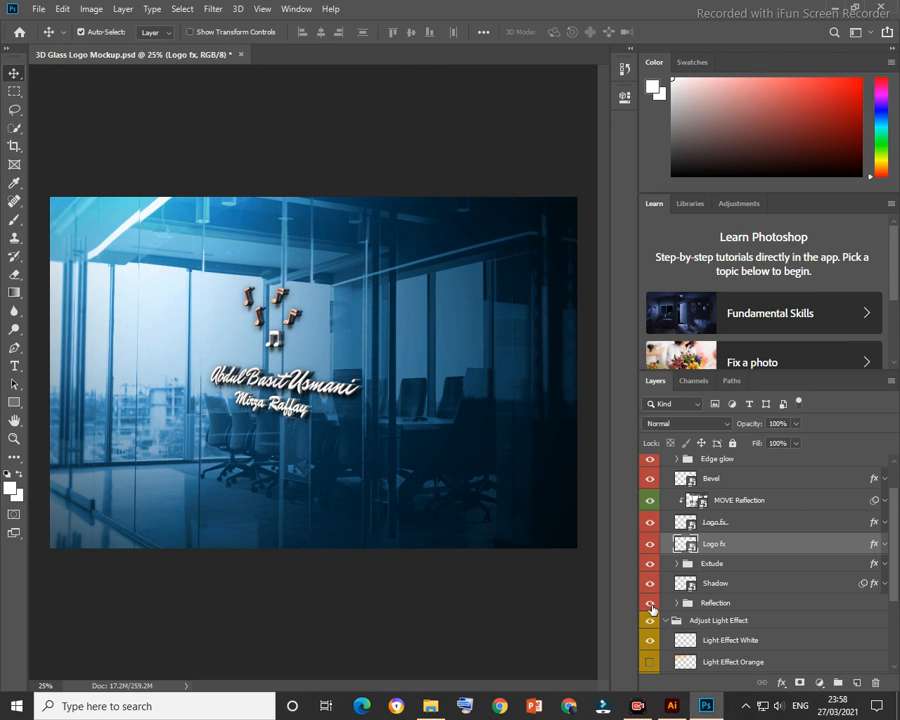
pyautogui.click(650, 584)
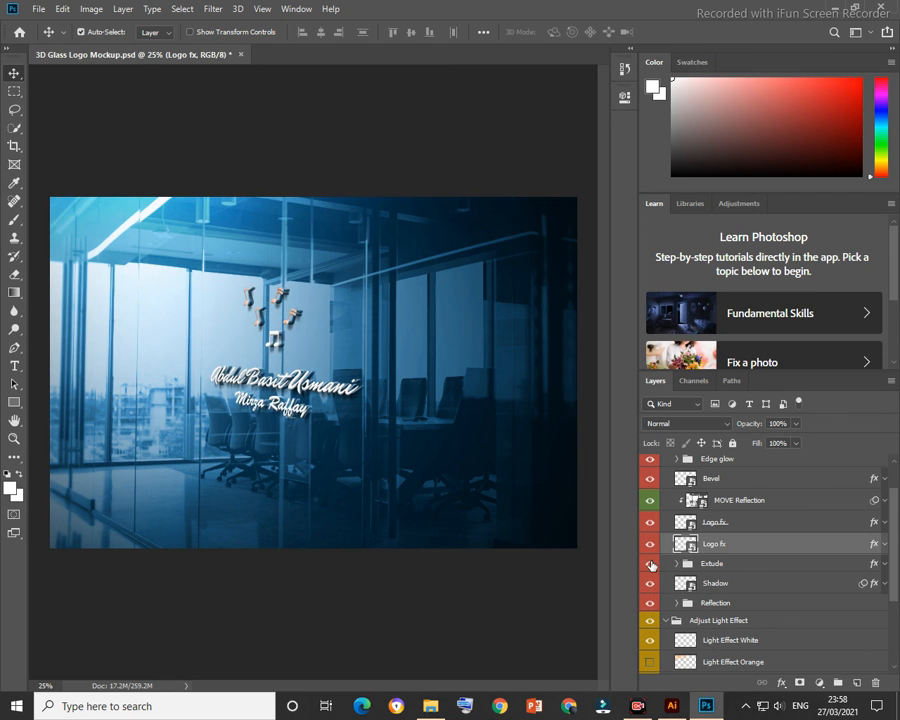
# - Hide both Logo fx layers in the Logo Effects group
pyautogui.click(650, 545)
pyautogui.click(650, 524)
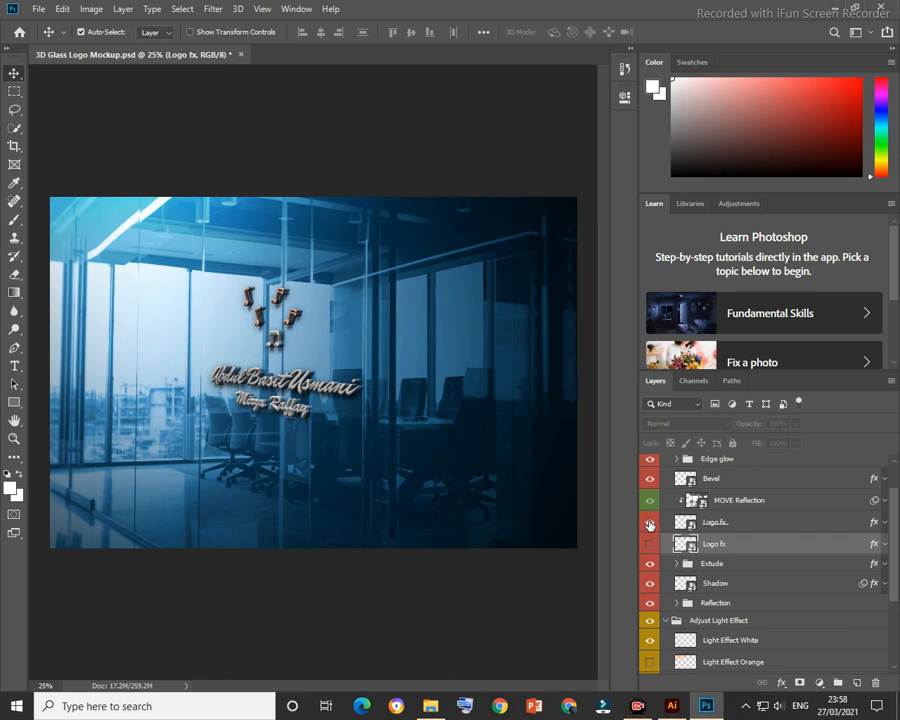
pyautogui.click(650, 524)
pyautogui.click(651, 546)
pyautogui.click(652, 523)
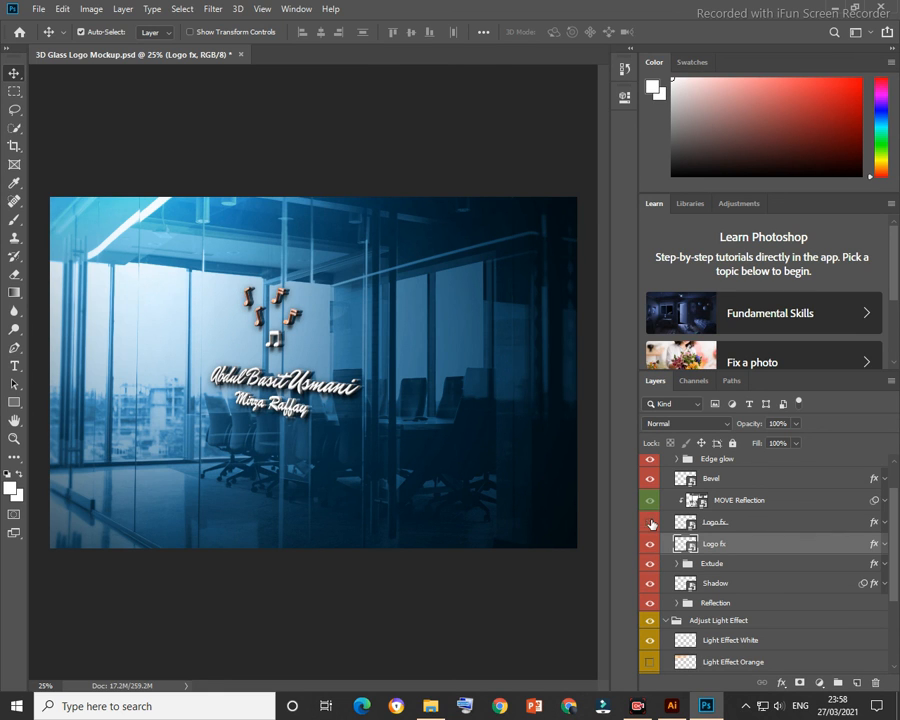
pyautogui.click(650, 545)
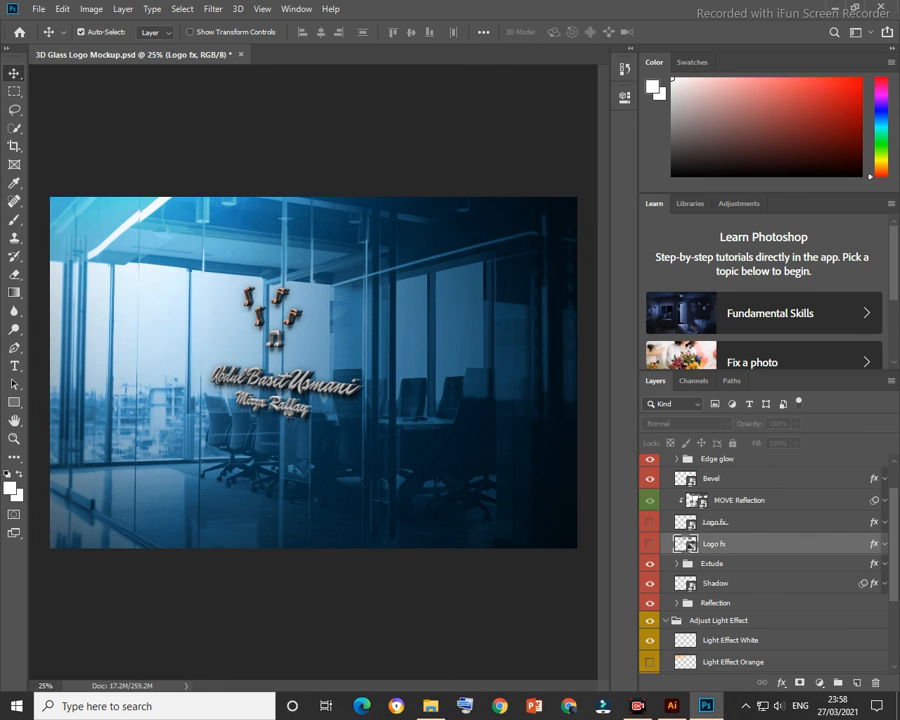
# - Open the lower Logo fx layer's smart object and place logo png from the yt ill img folder into it
pyautogui.doubleClick(688, 546)
pyautogui.click(398, 381)
pyautogui.click(431, 706)
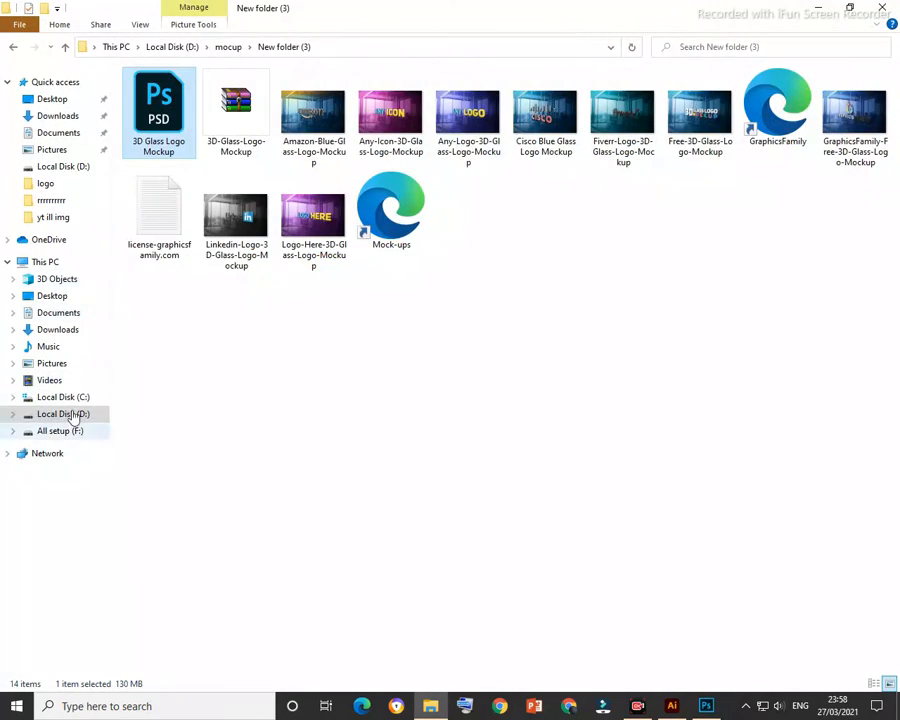
pyautogui.click(73, 418)
pyautogui.doubleClick(701, 104)
pyautogui.moveTo(391, 110); pyautogui.dragTo(269, 322)
# - Enlarge the placed house logo proportionally on the canvas and commit the placement
pyautogui.moveTo(143, 252); pyautogui.dragTo(160, 260)
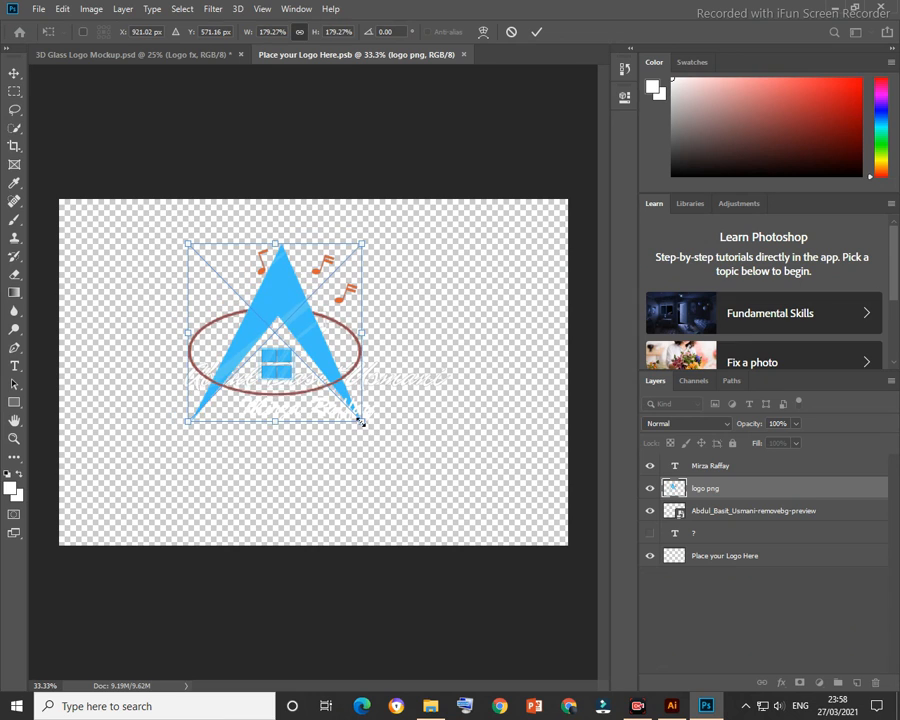
pyautogui.moveTo(358, 422); pyautogui.dragTo(401, 460)
pyautogui.press('Return')
# - Hide the old name image, the name text and the Place your Logo Here layers so only the house logo shows
pyautogui.click(649, 511)
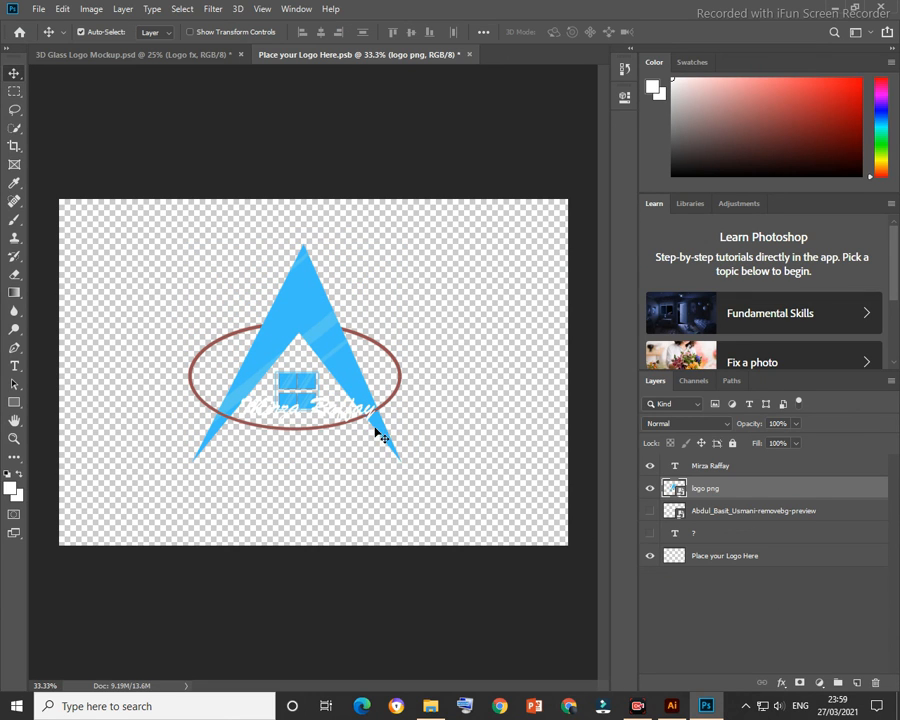
pyautogui.click(650, 556)
pyautogui.moveTo(346, 413); pyautogui.dragTo(373, 498)
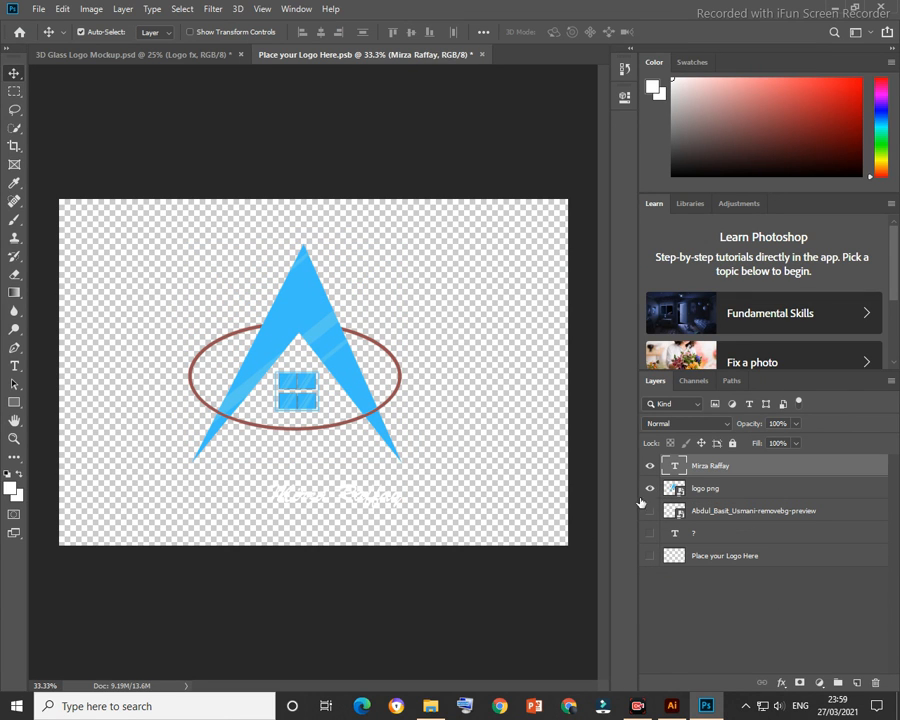
pyautogui.click(649, 466)
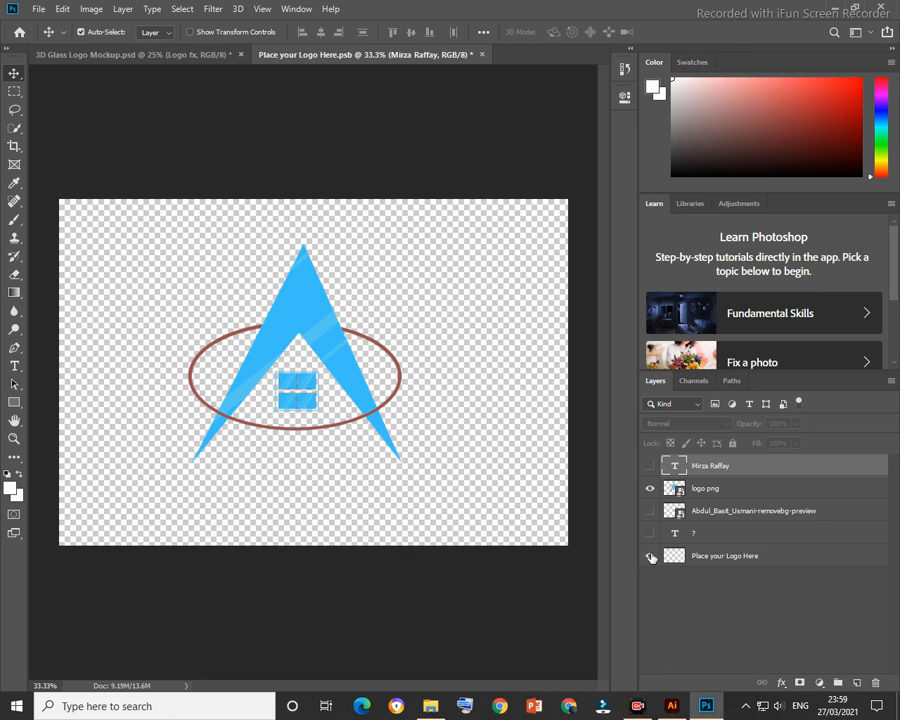
# - Enlarge the house logo slightly and close the Place your Logo Here smart object, saving its changes
pyautogui.click(394, 450)
pyautogui.hotkey('ctrl', 't')
pyautogui.moveTo(403, 462); pyautogui.dragTo(407, 467)
pyautogui.press('Return')
pyautogui.click(468, 56)
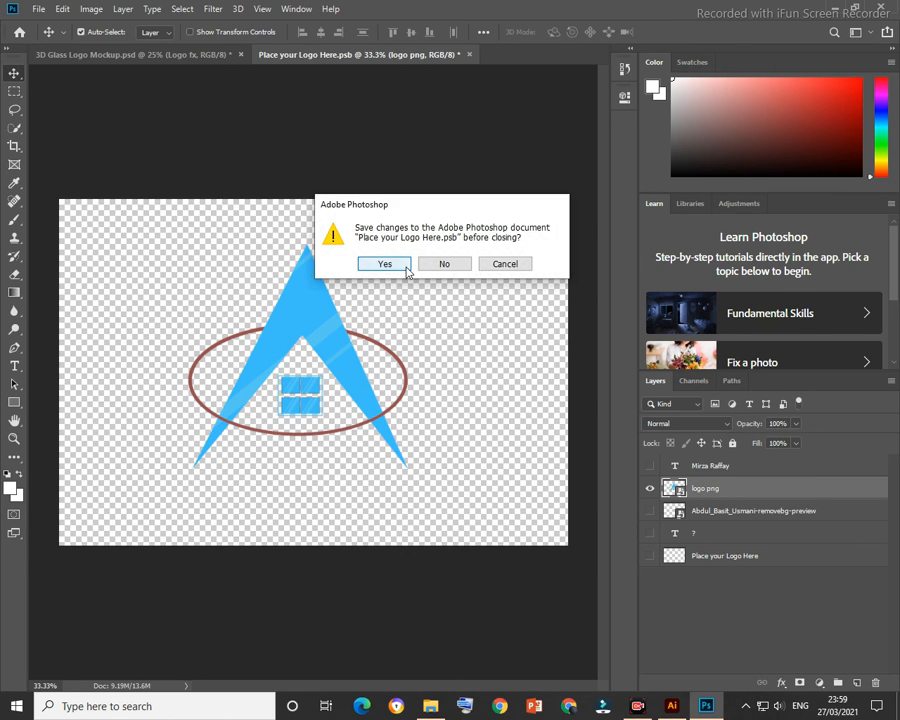
pyautogui.click(405, 265)
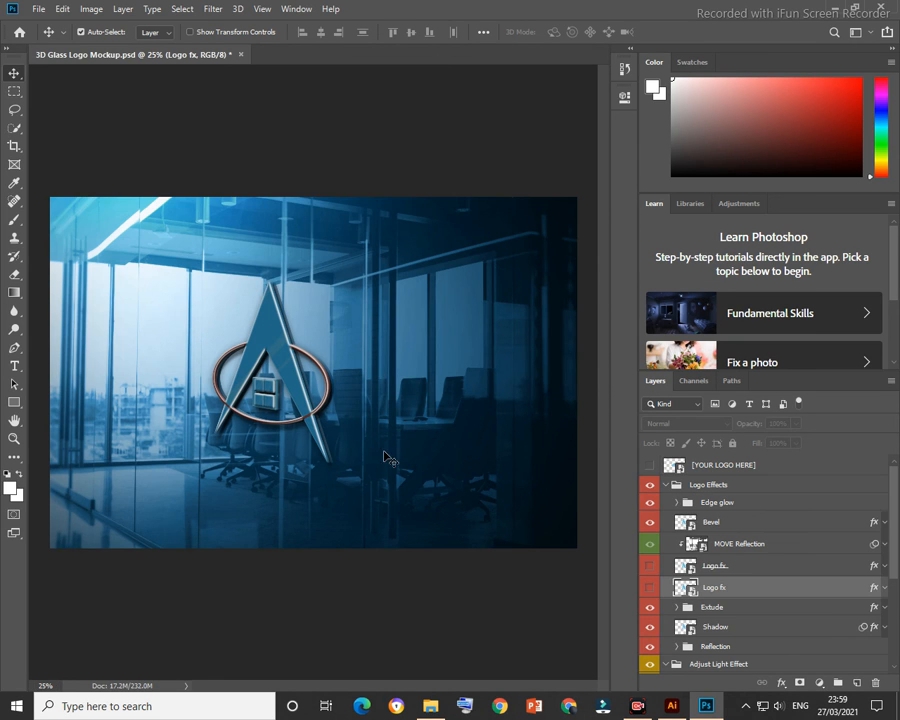
# - Save the 3D glass mockup containing the house logo with Save As
pyautogui.click(39, 9)
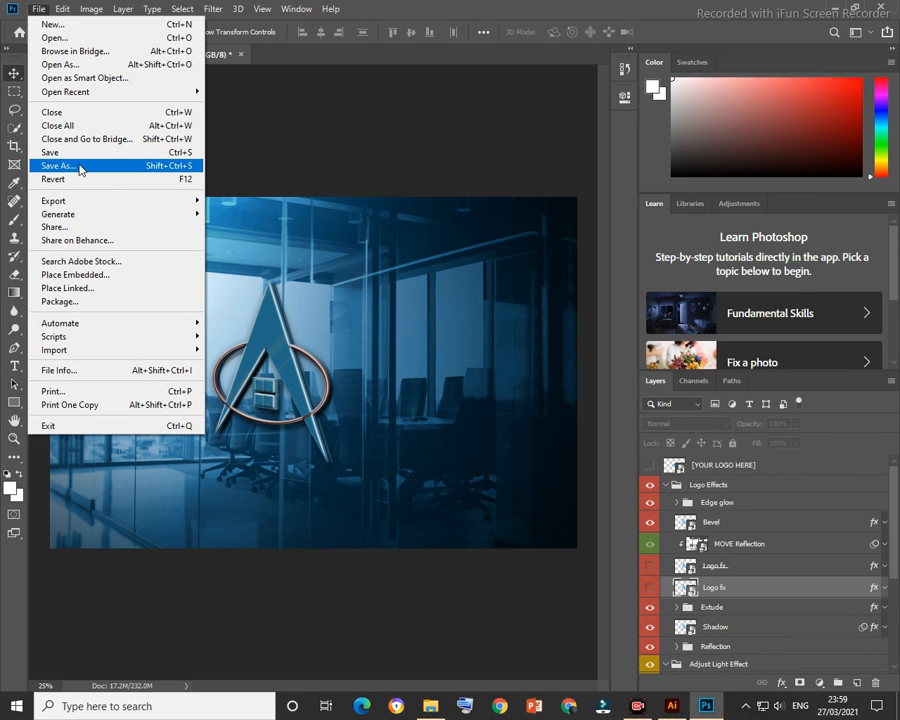